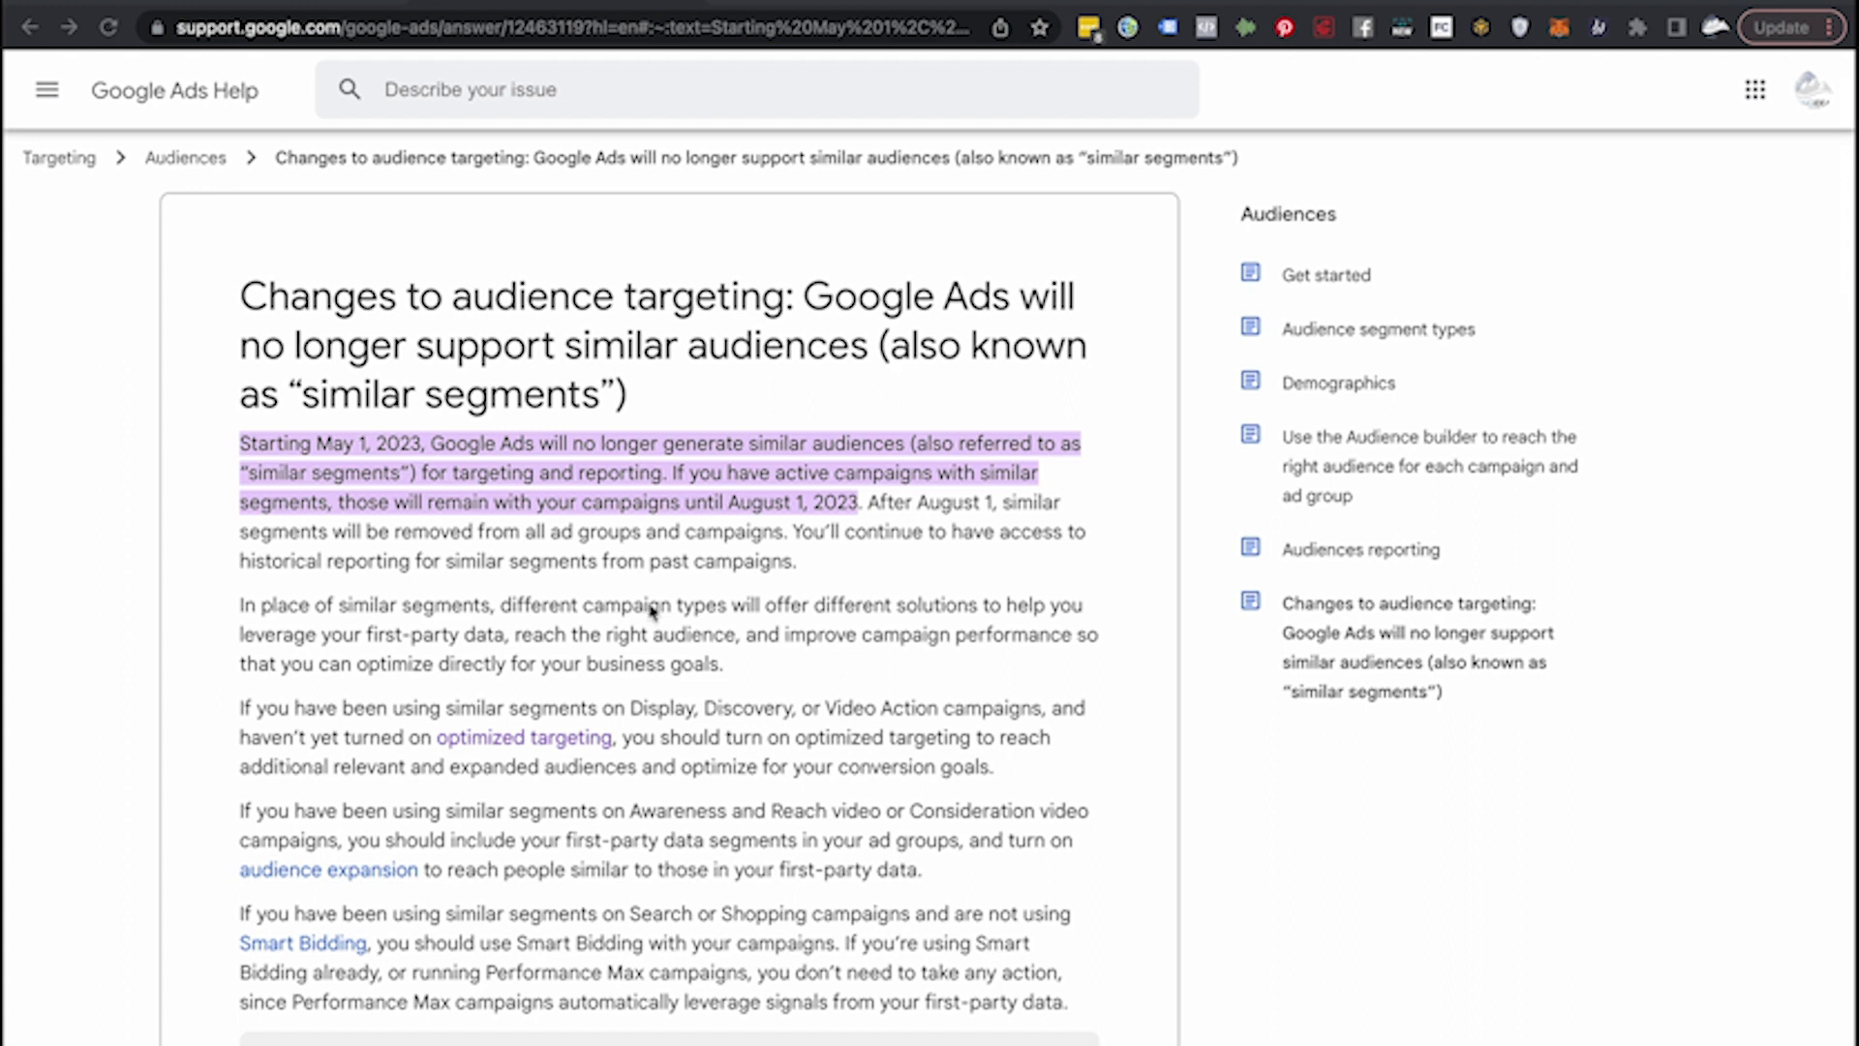
Highlight the sentence about upgrading similar audiences to more powerful, automated solutions.
scroll(116, 651, down, 10)
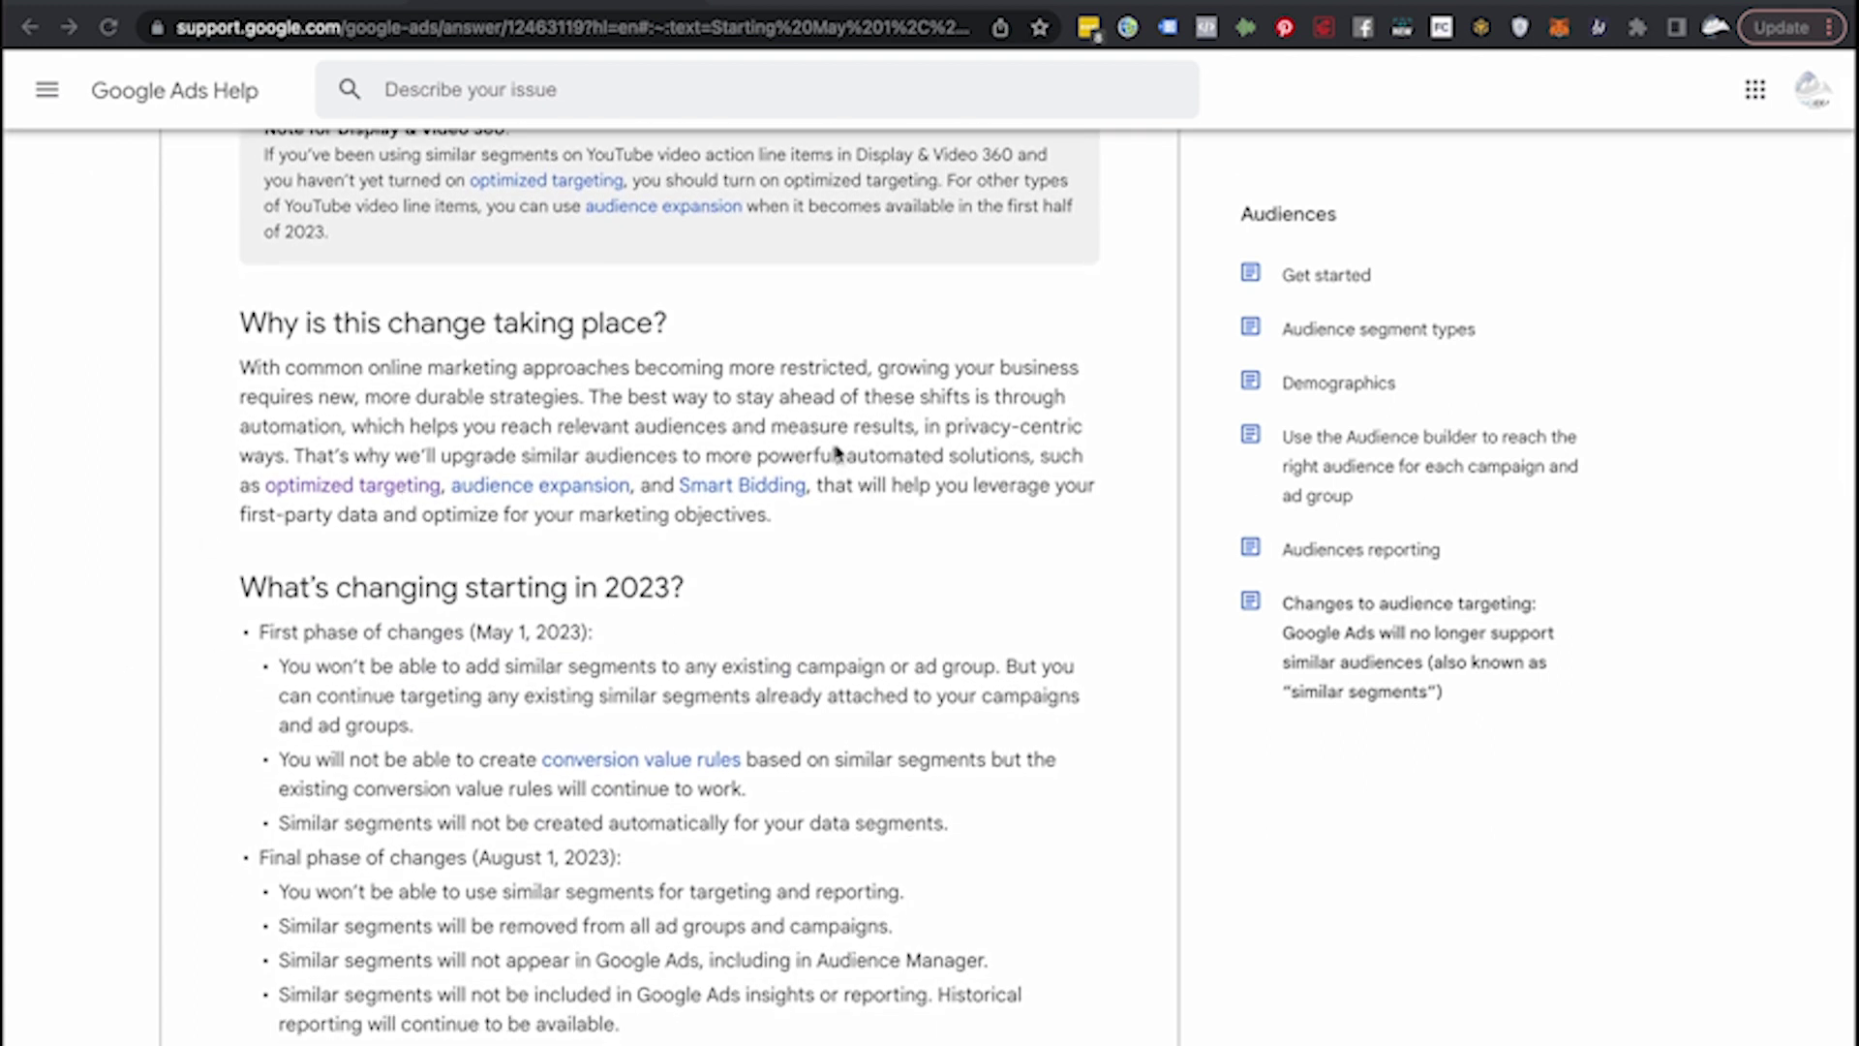
drag(440, 455, 845, 459)
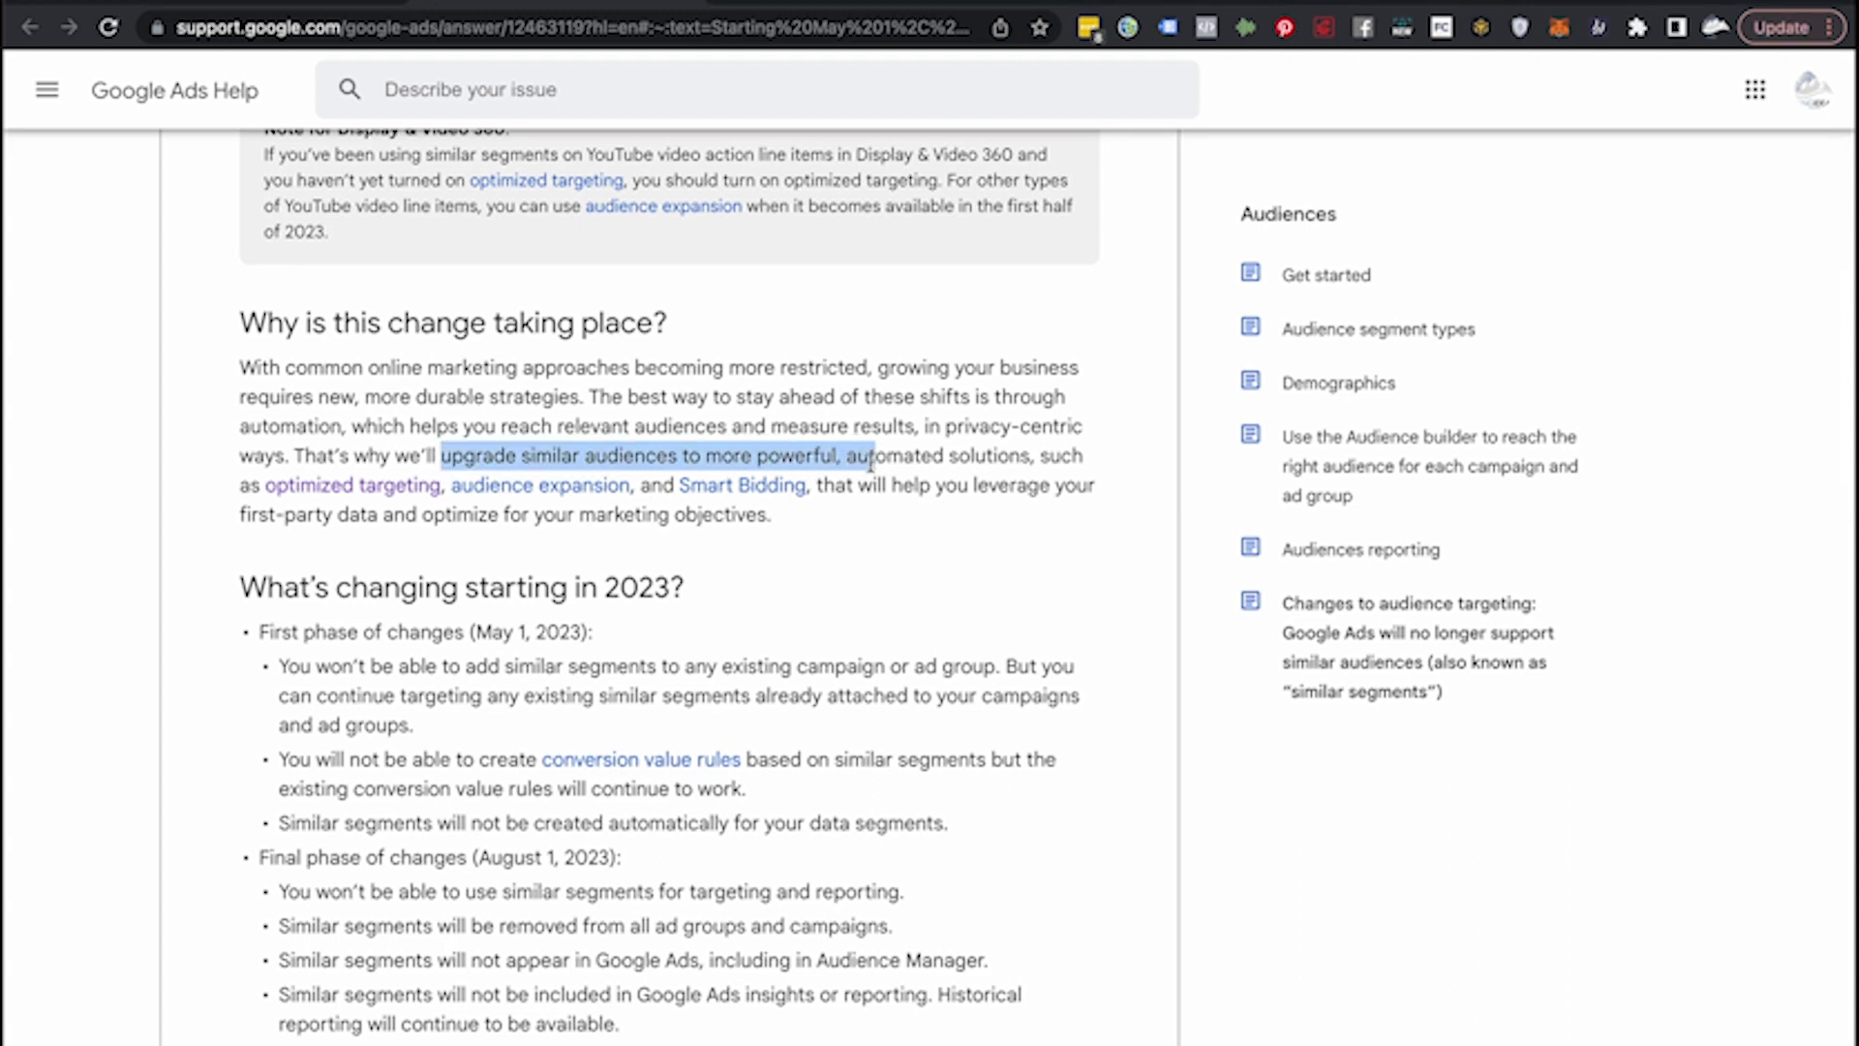
drag(877, 463, 630, 485)
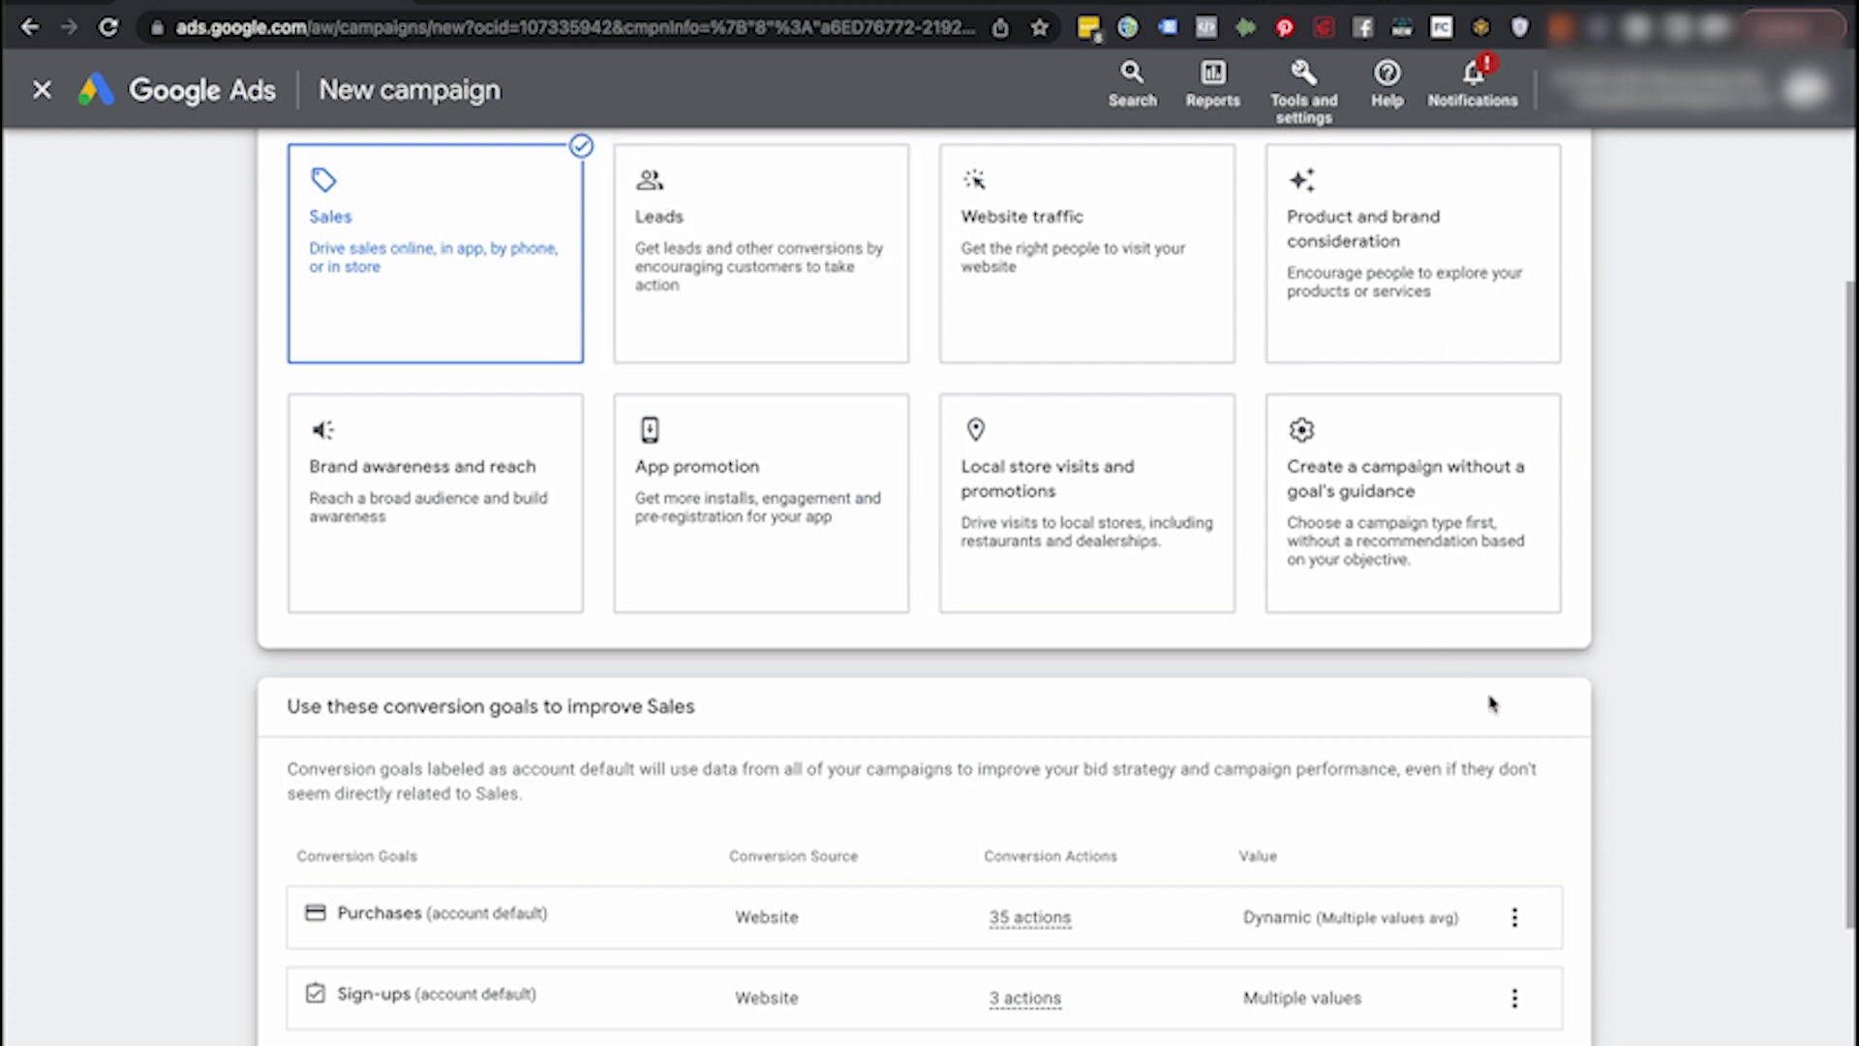
scroll(1584, 735, down, 3)
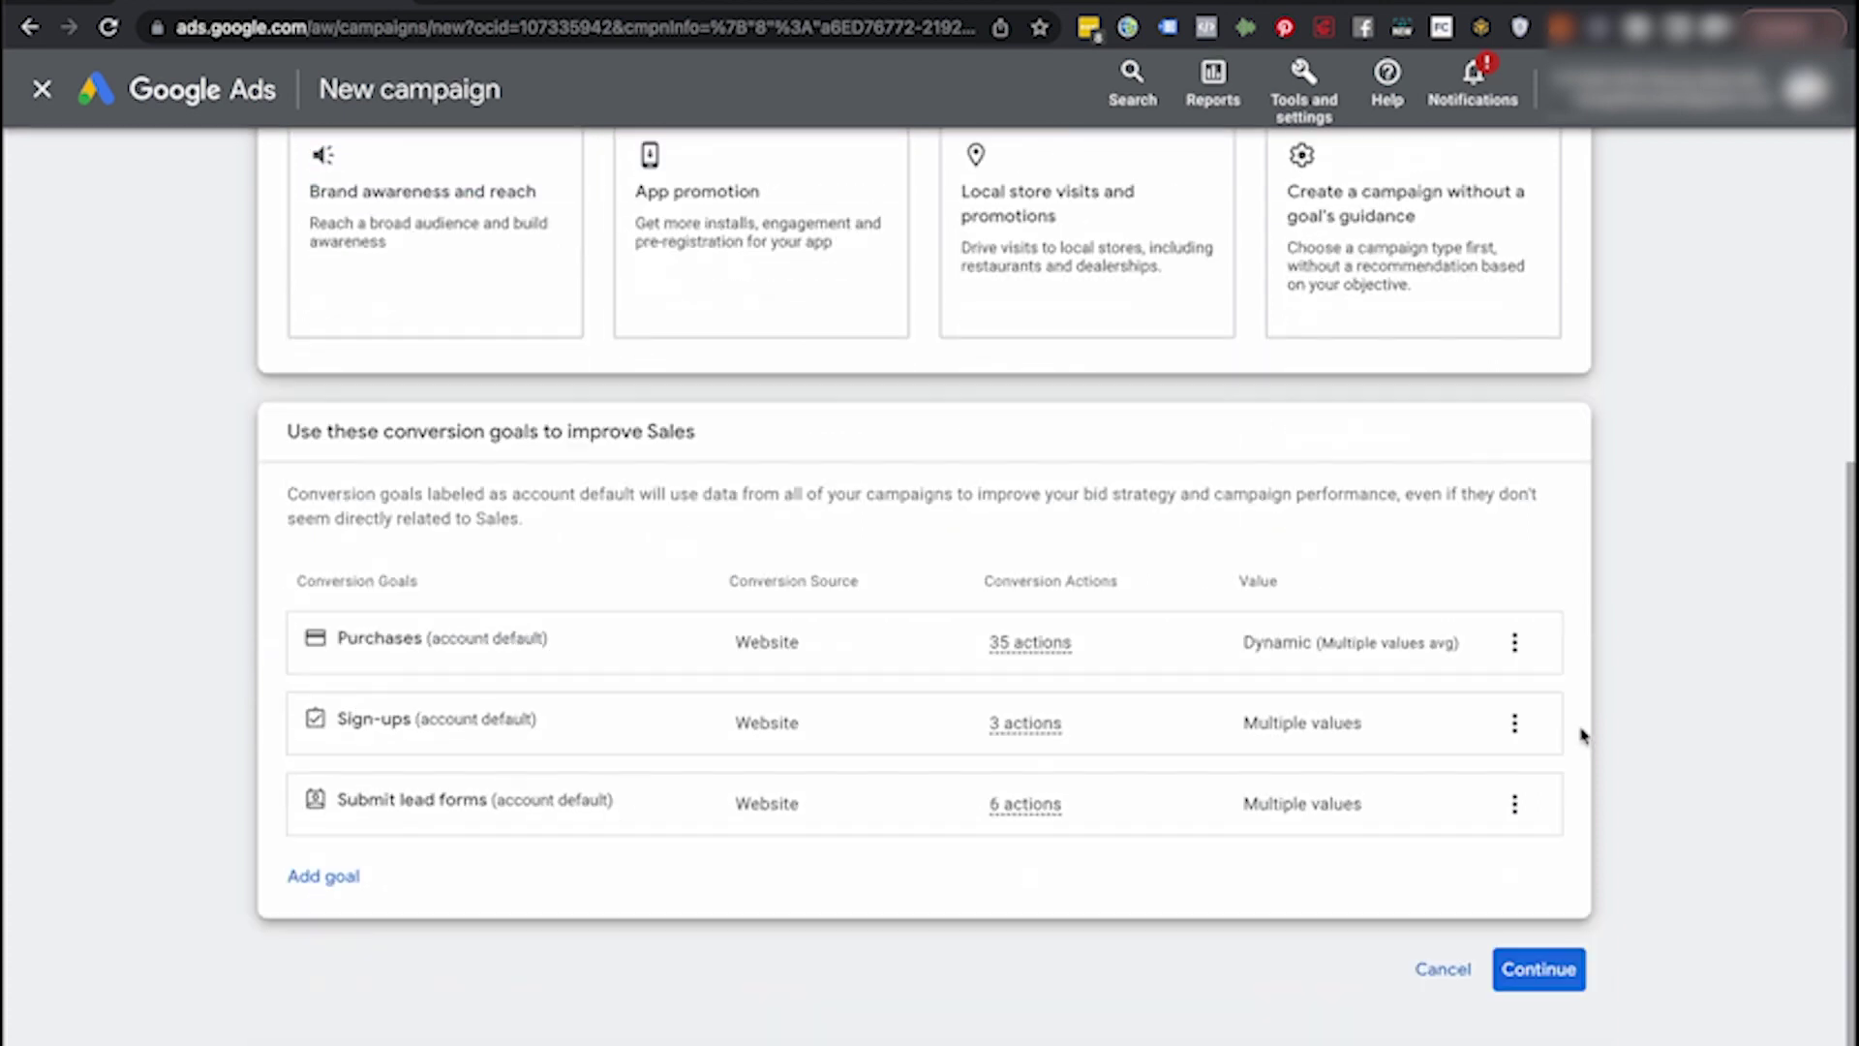
Move past the conversion goals and choose Video as the campaign type.
click(1571, 976)
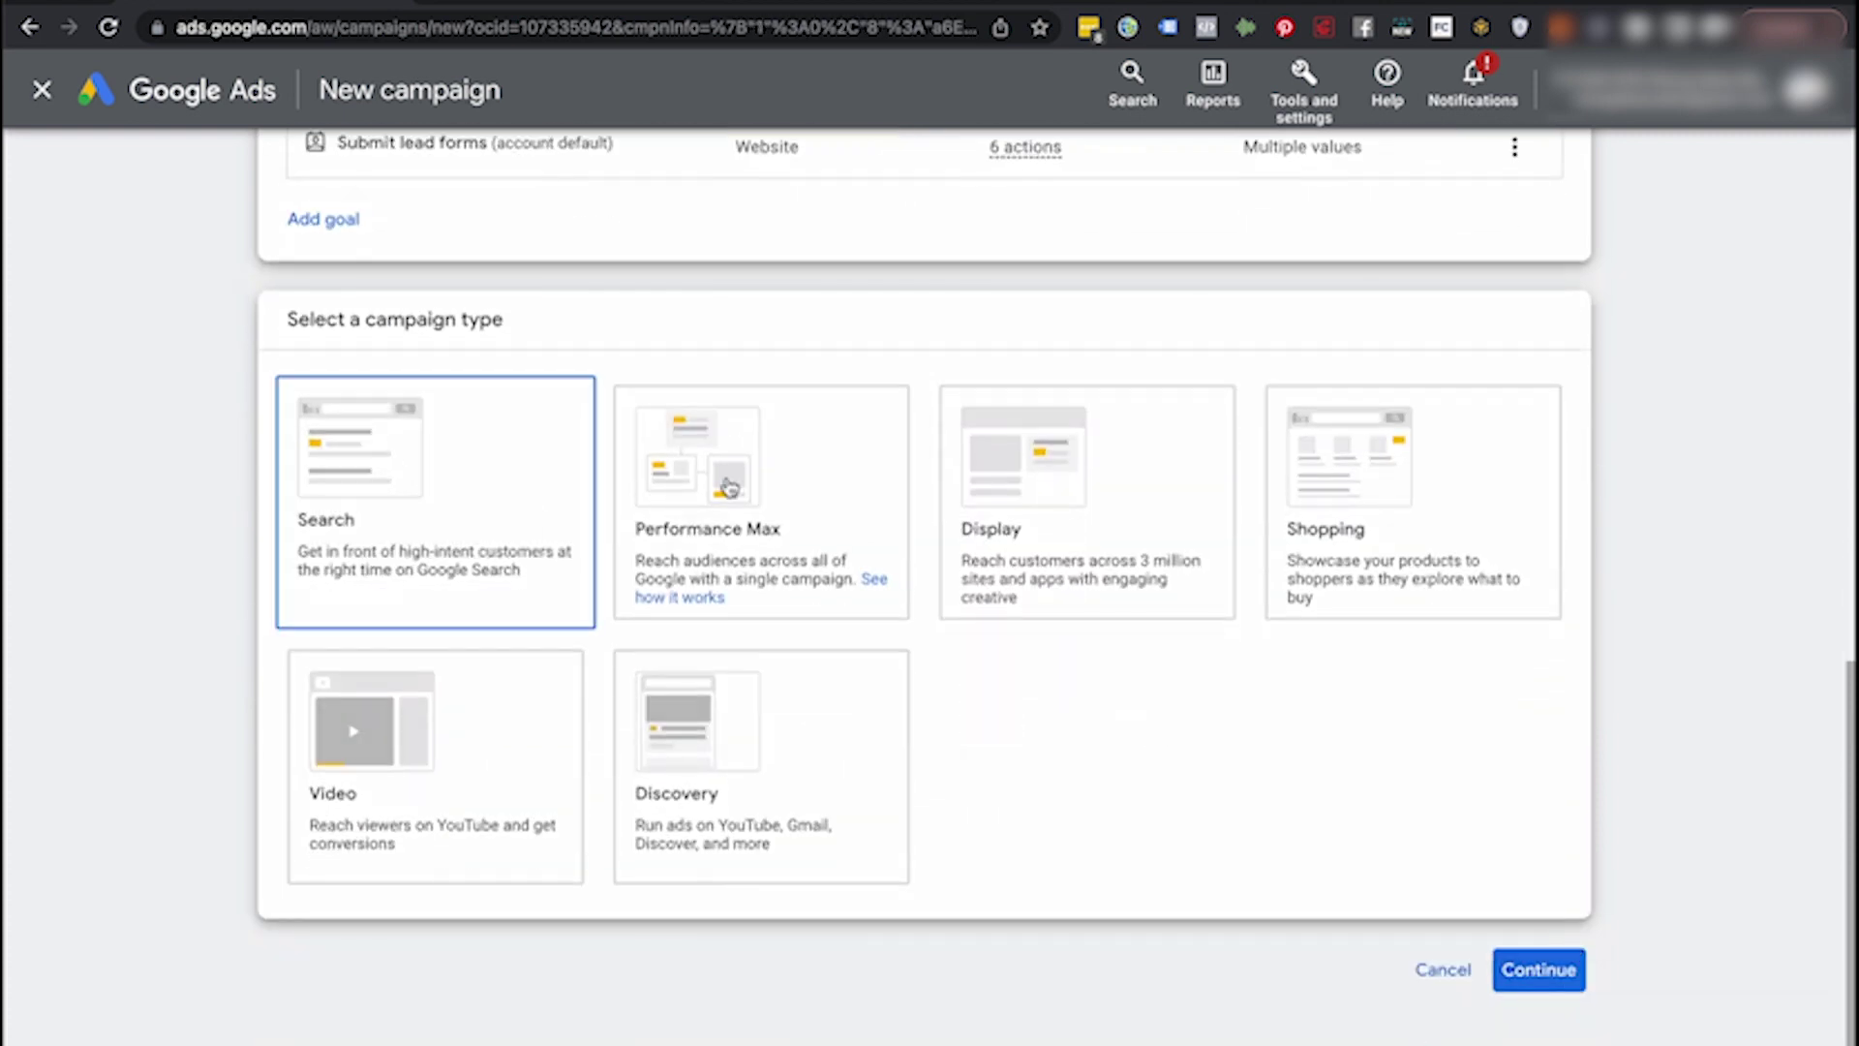
click(374, 810)
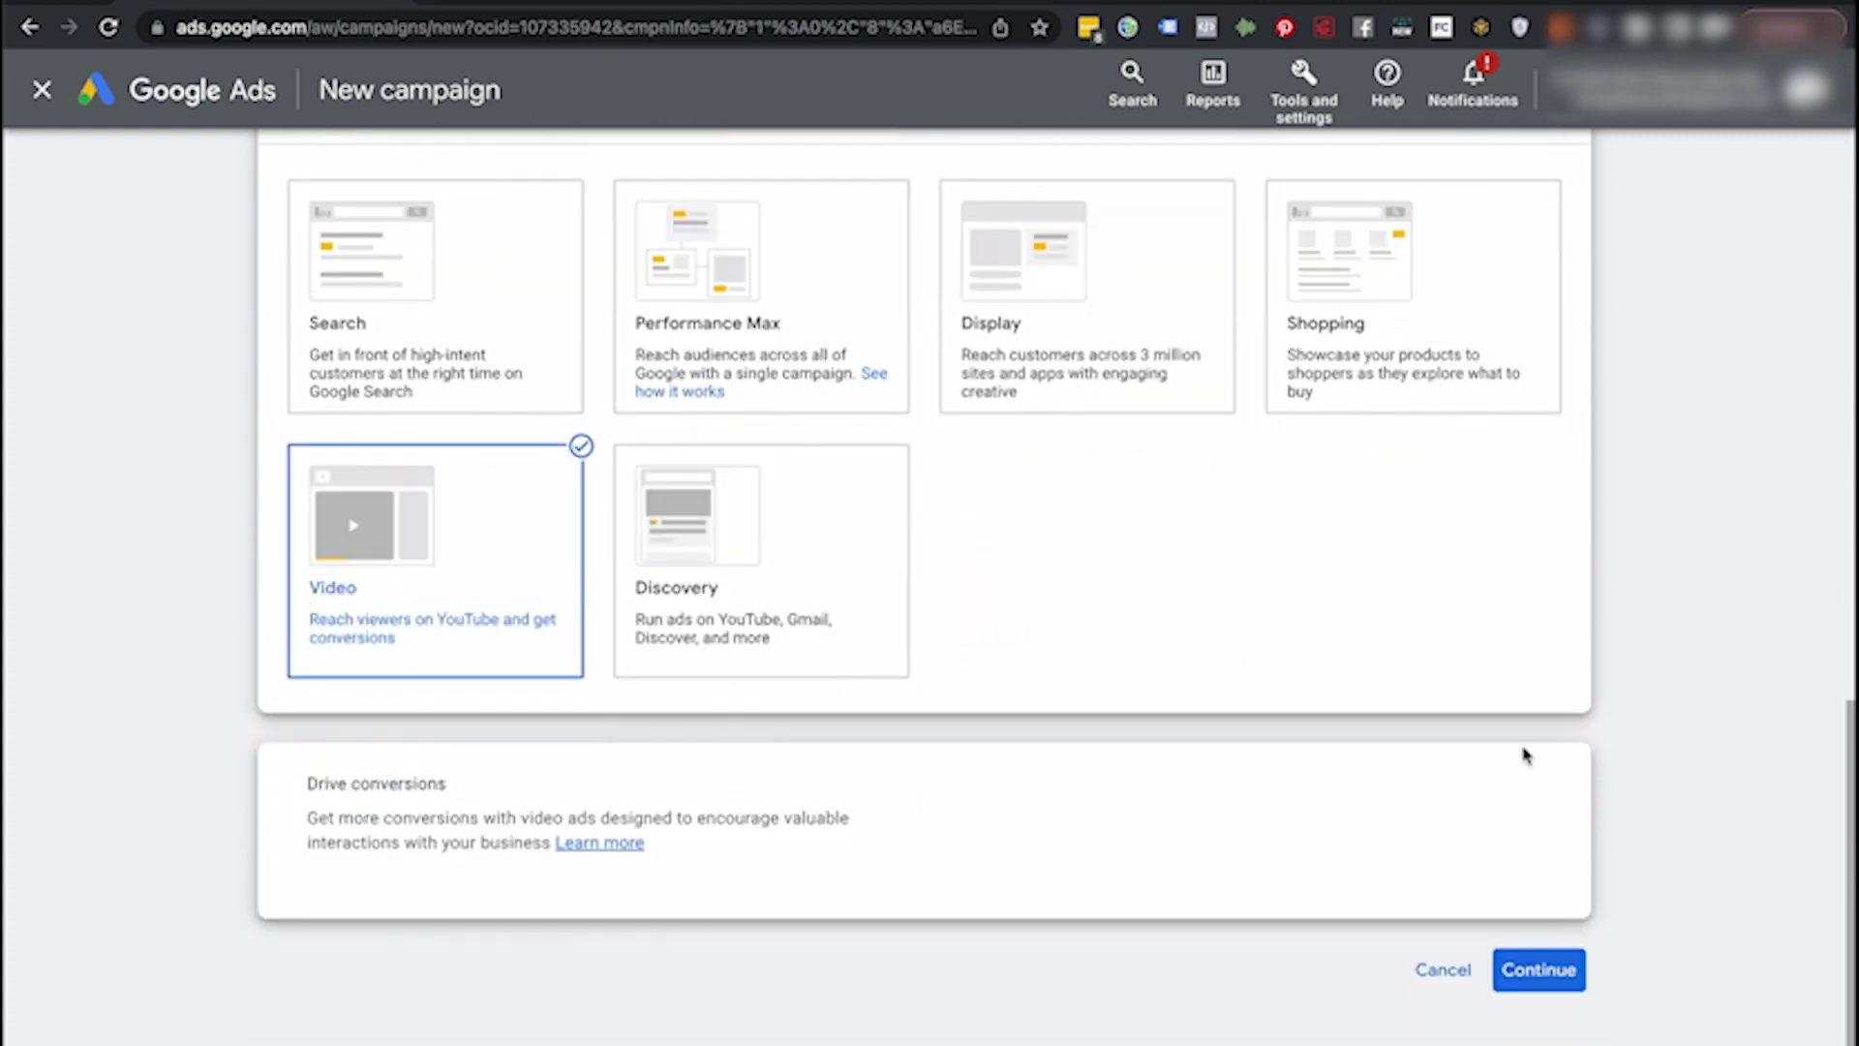
click(1539, 971)
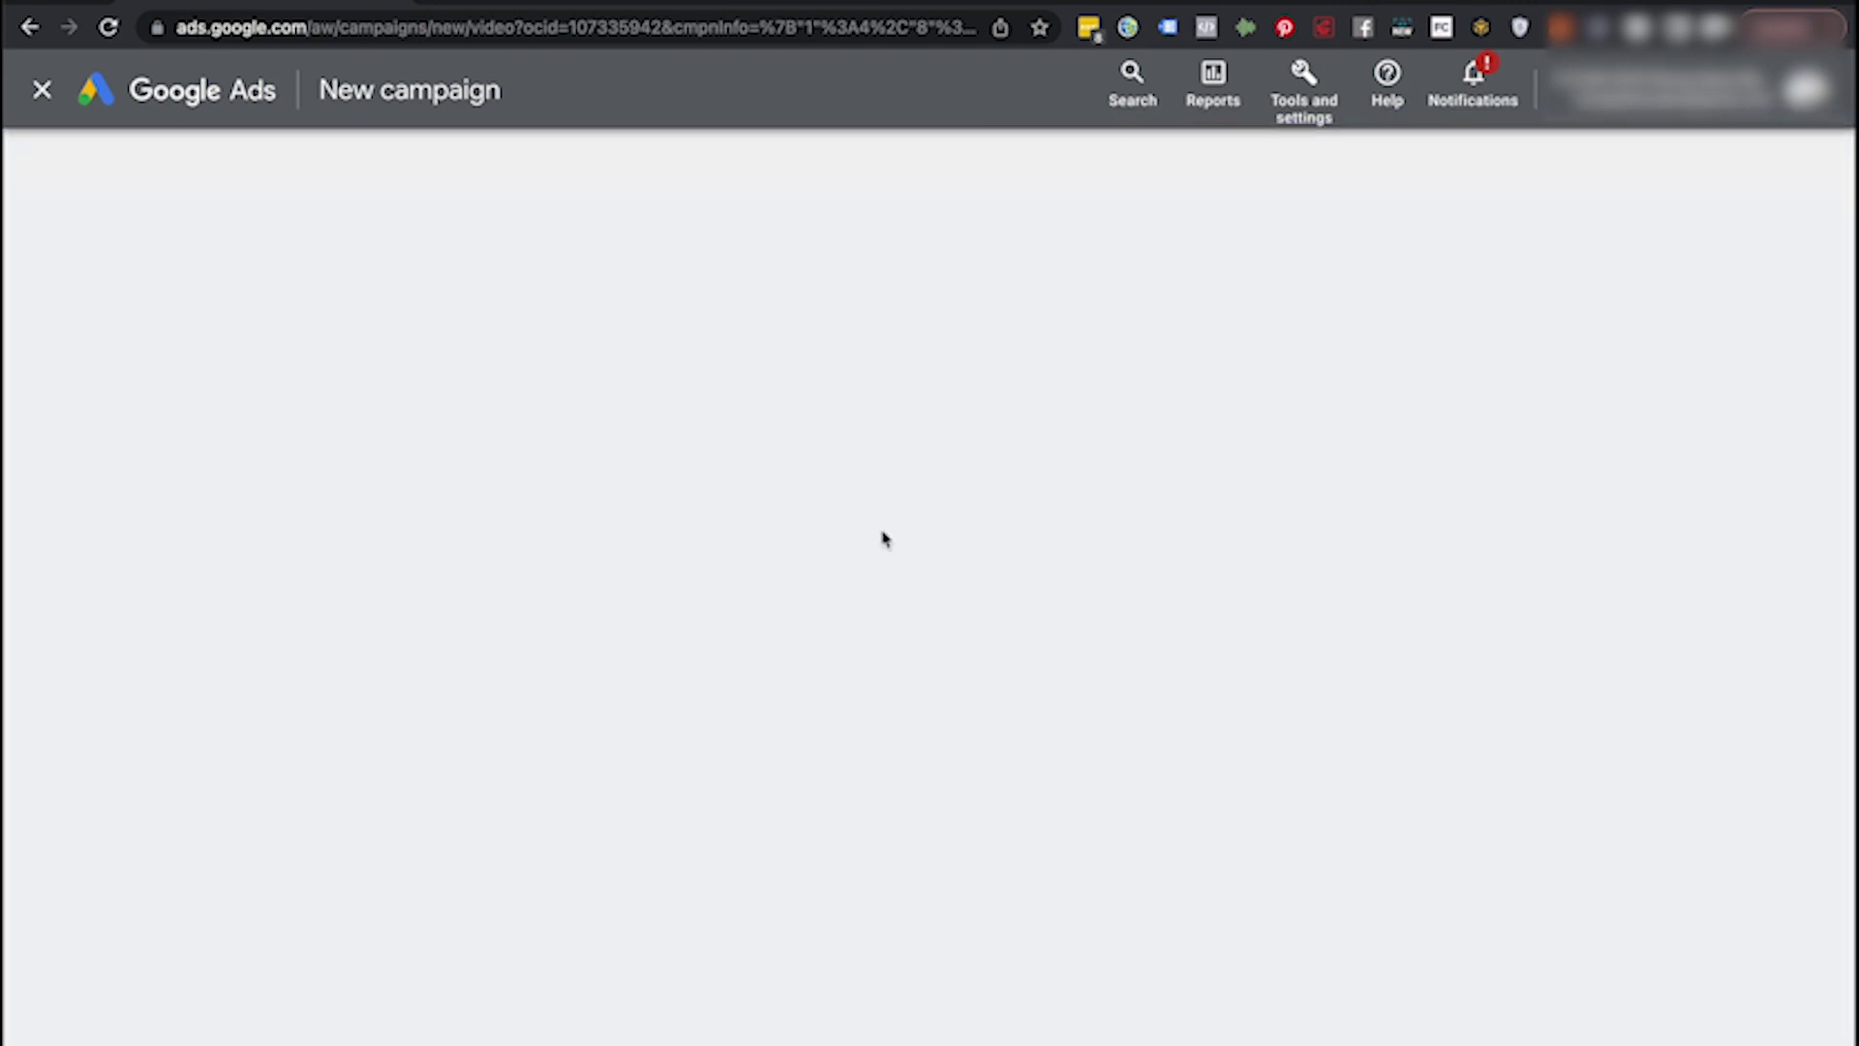
Confirm Optimized targeting shows On under Advanced settings, then return to the similar audiences article.
scroll(884, 539, down, 15)
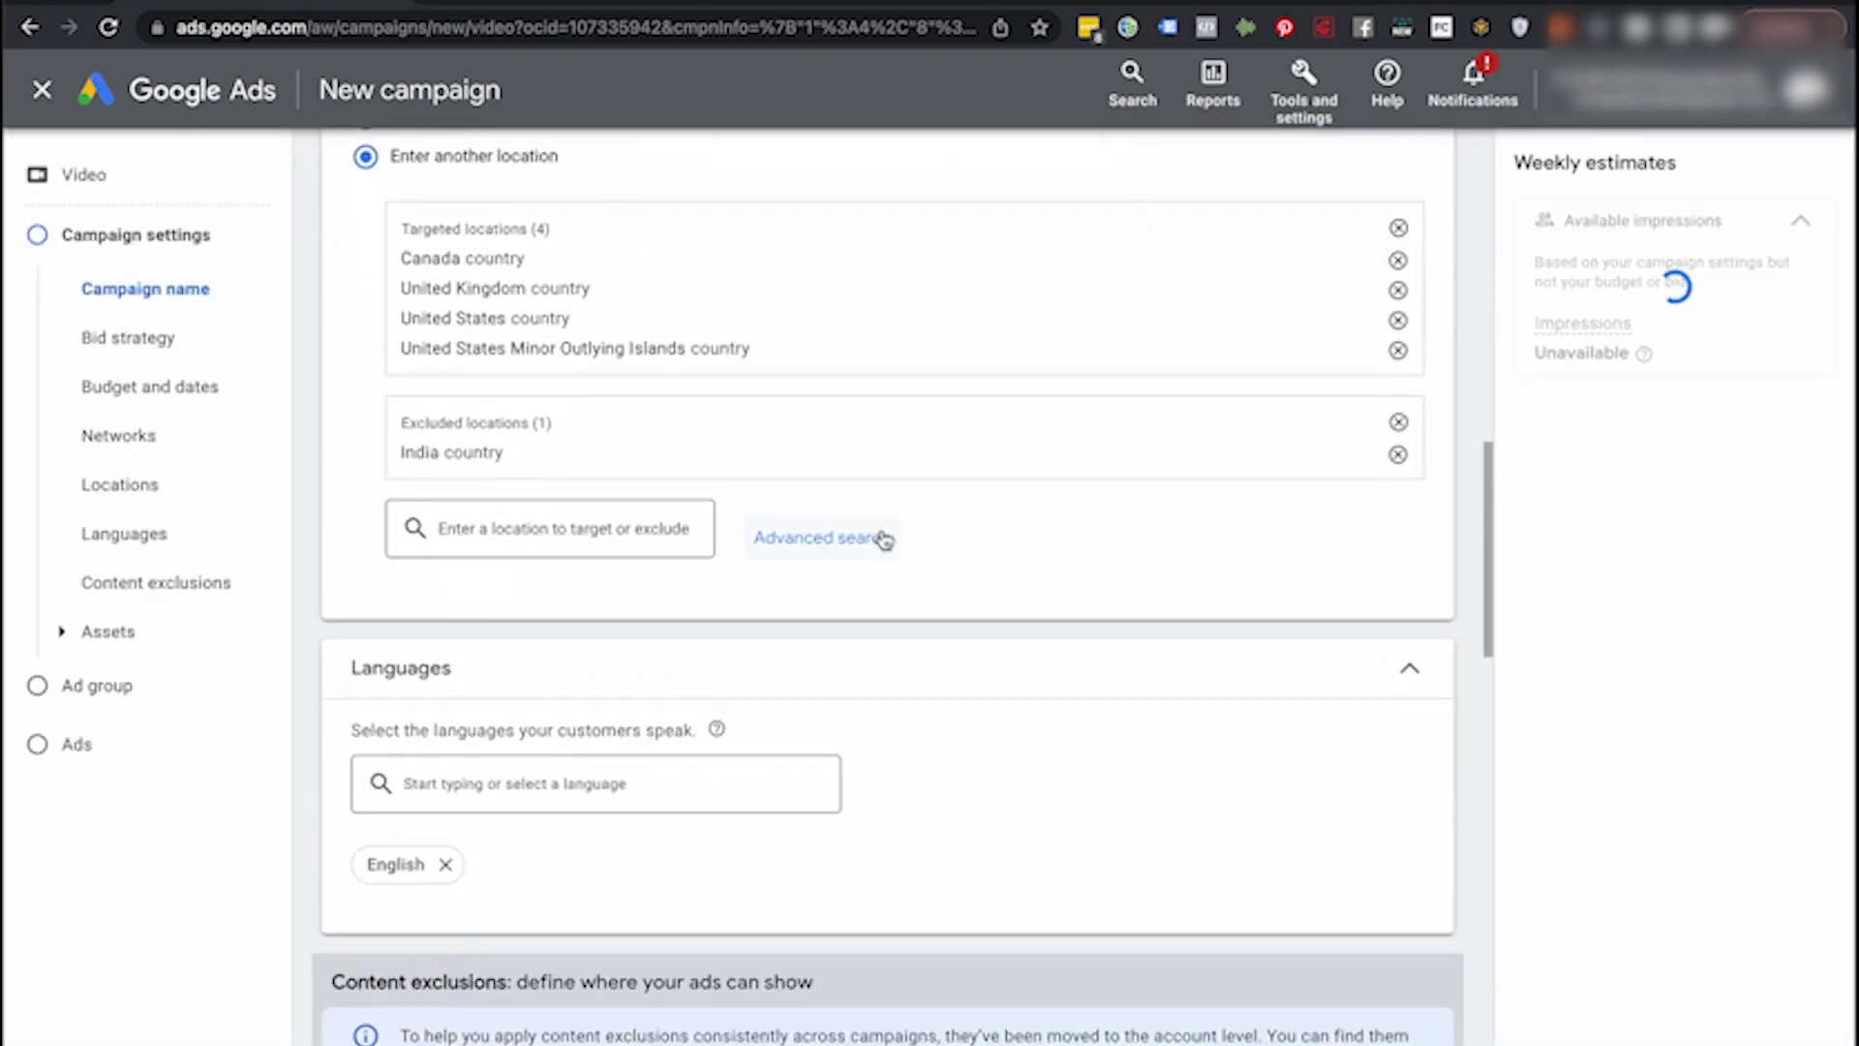
scroll(882, 537, down, 5)
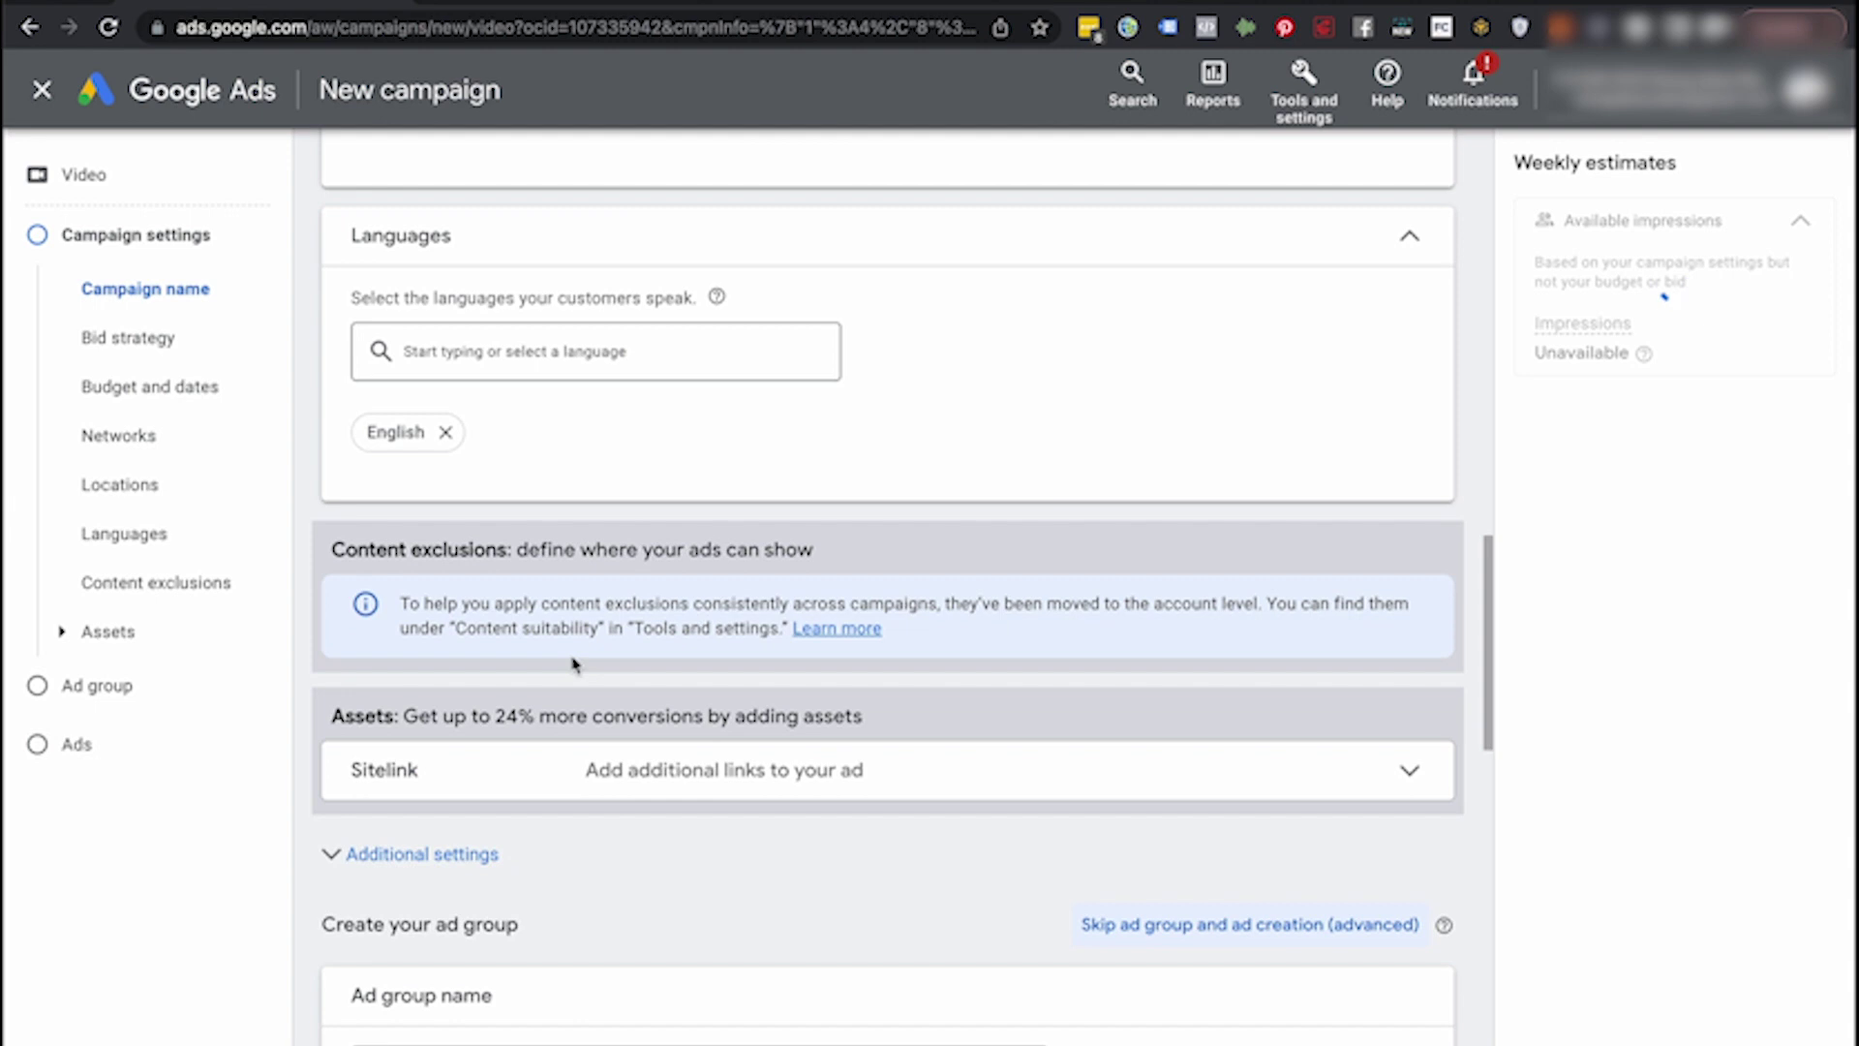
scroll(572, 665, down, 12)
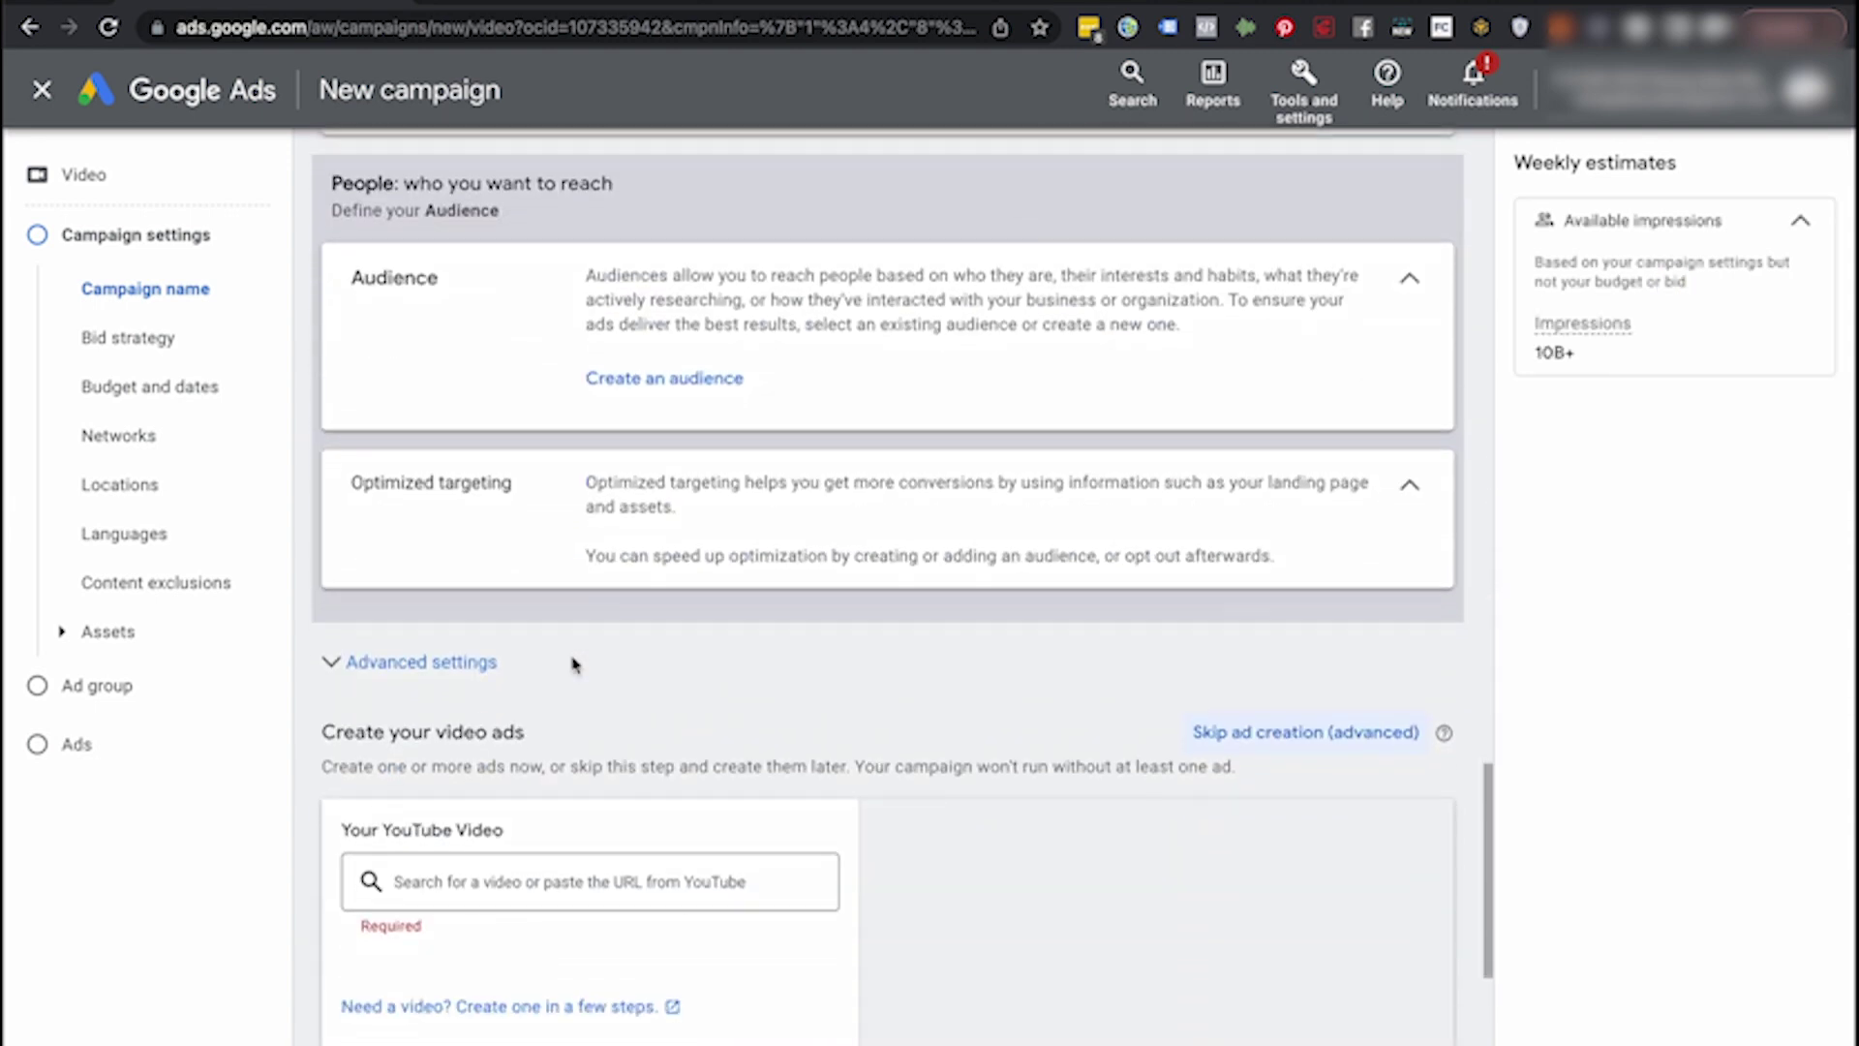
click(421, 658)
scroll(922, 757, down, 2)
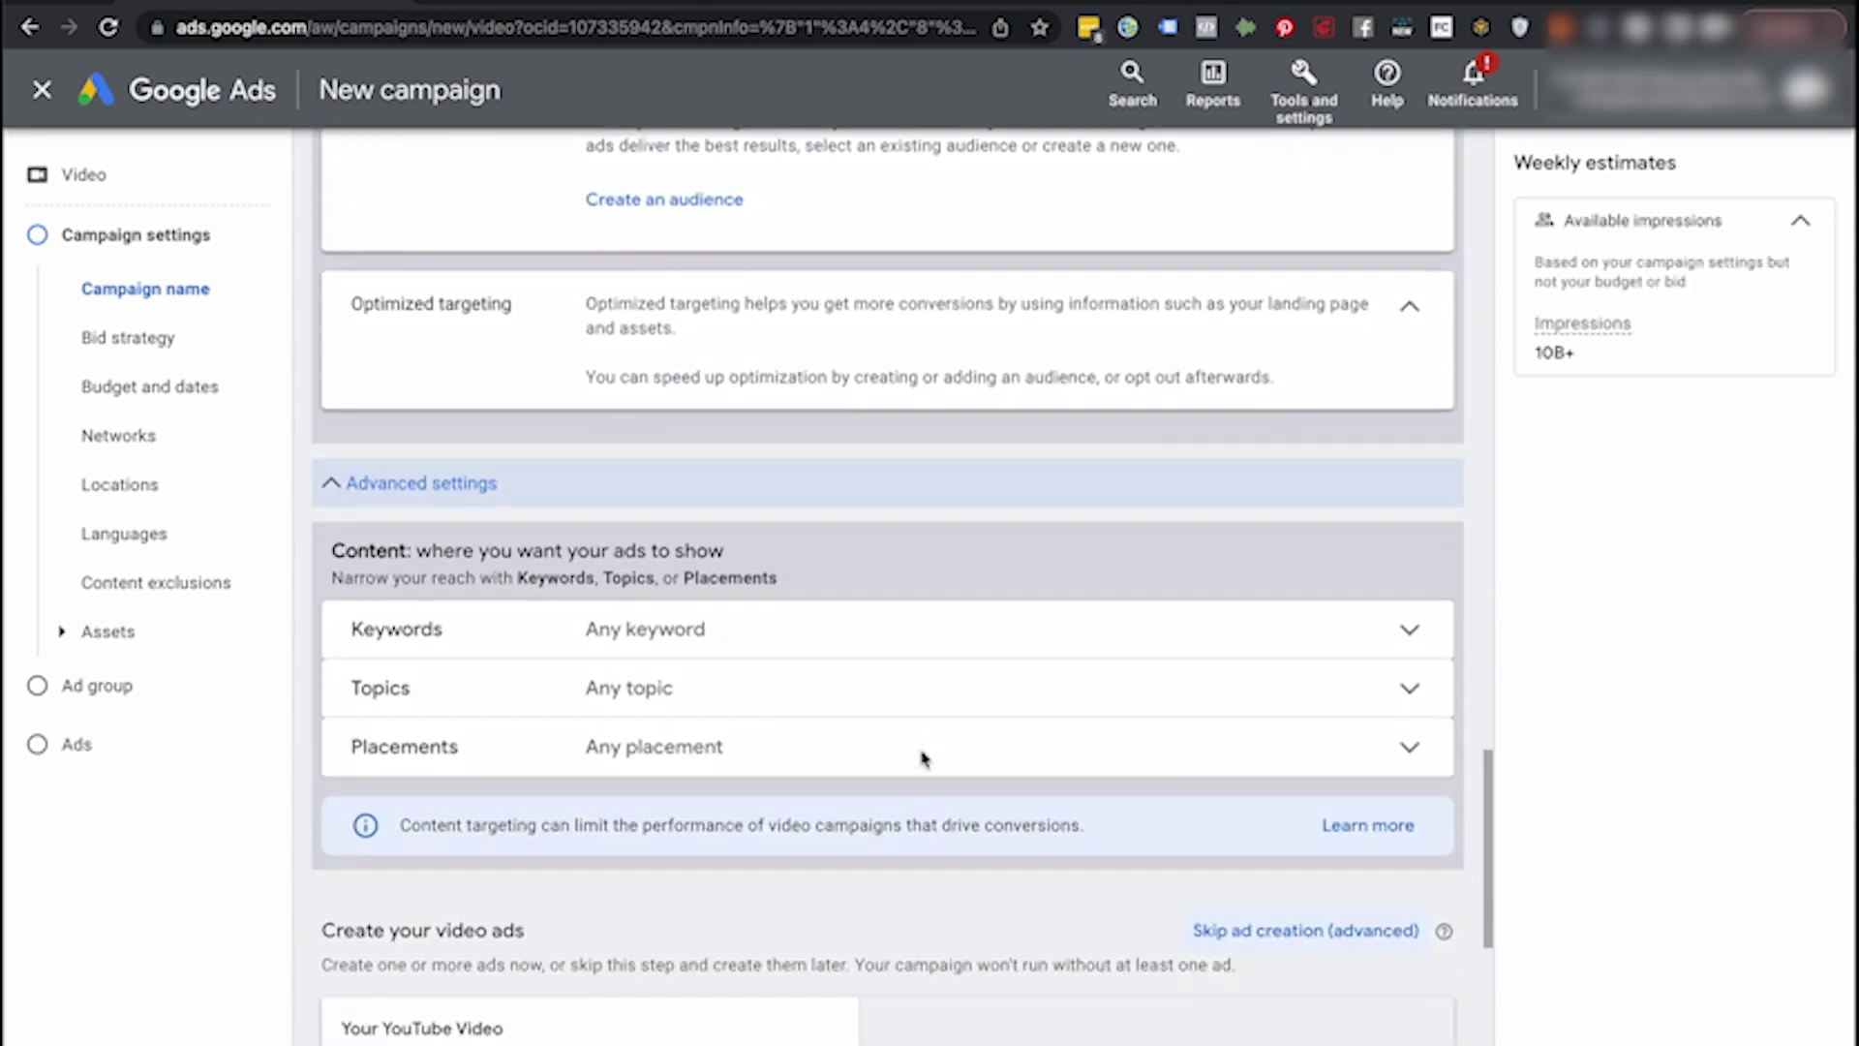
scroll(674, 505, up, 2)
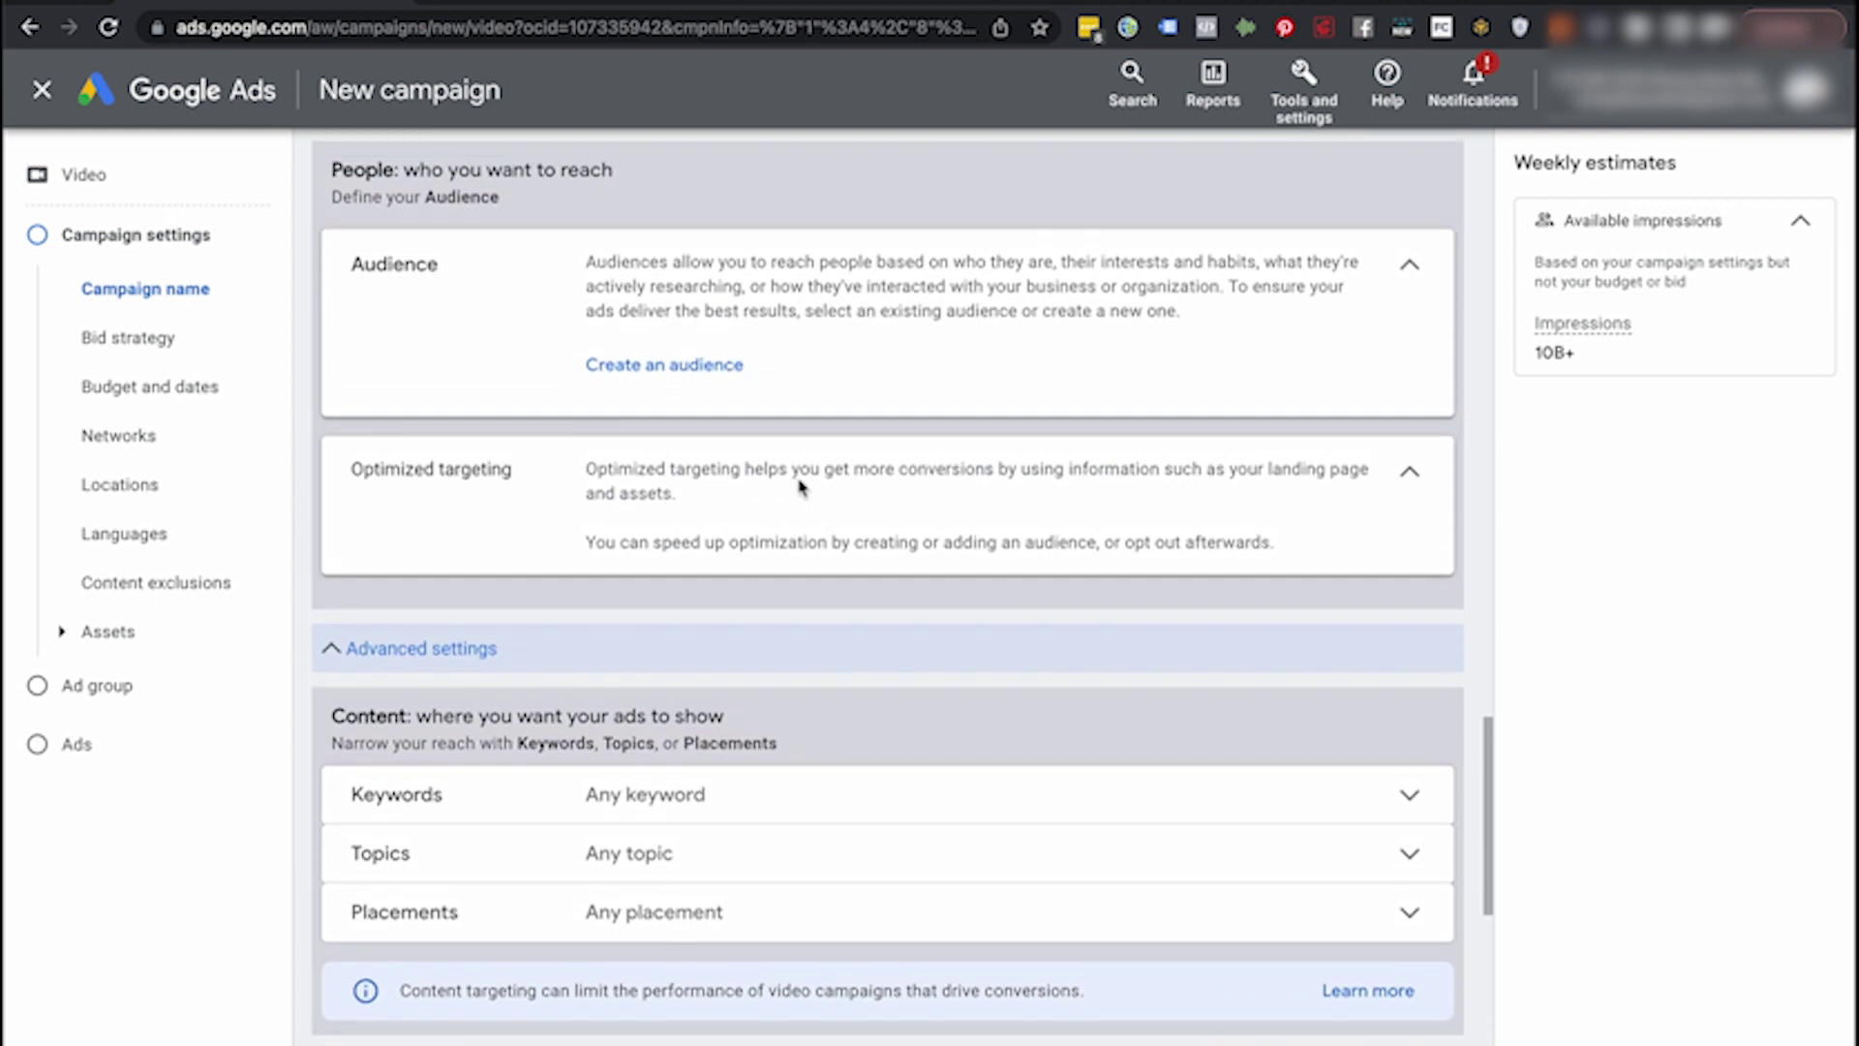
click(1410, 471)
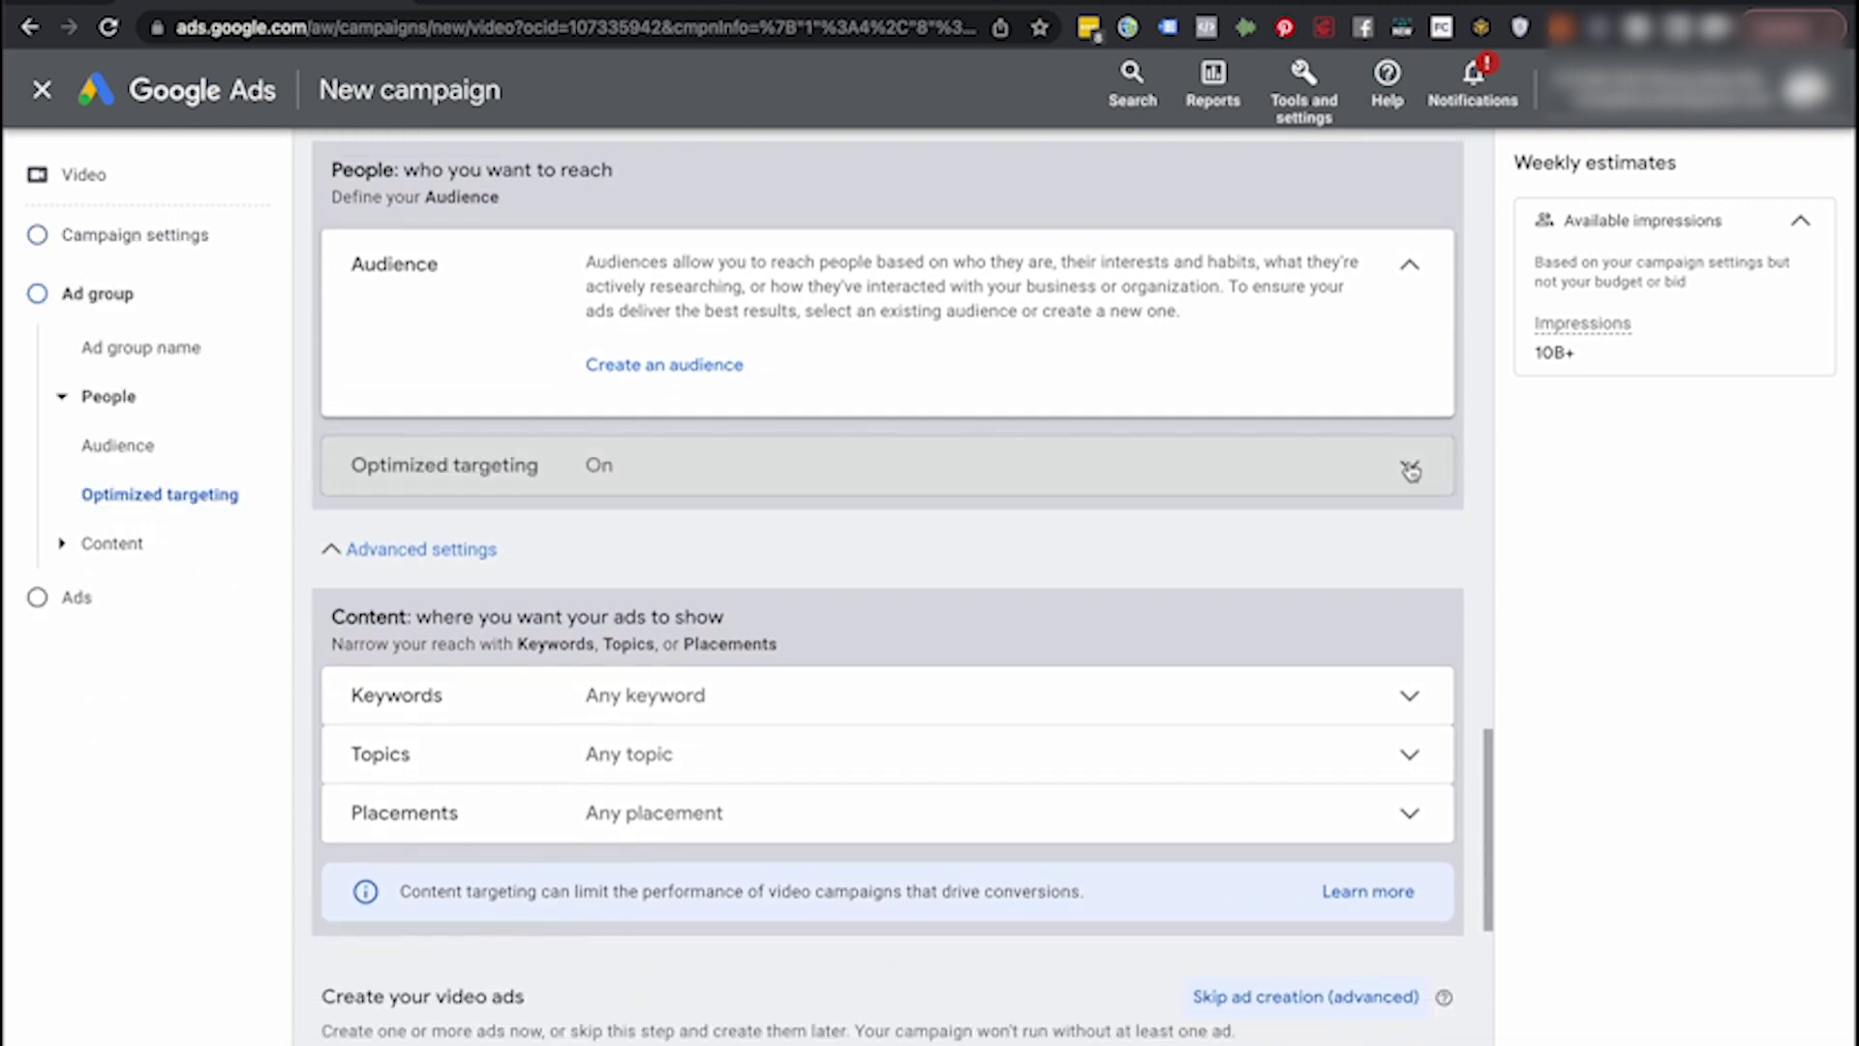
click(1412, 471)
click(1422, 482)
click(1413, 474)
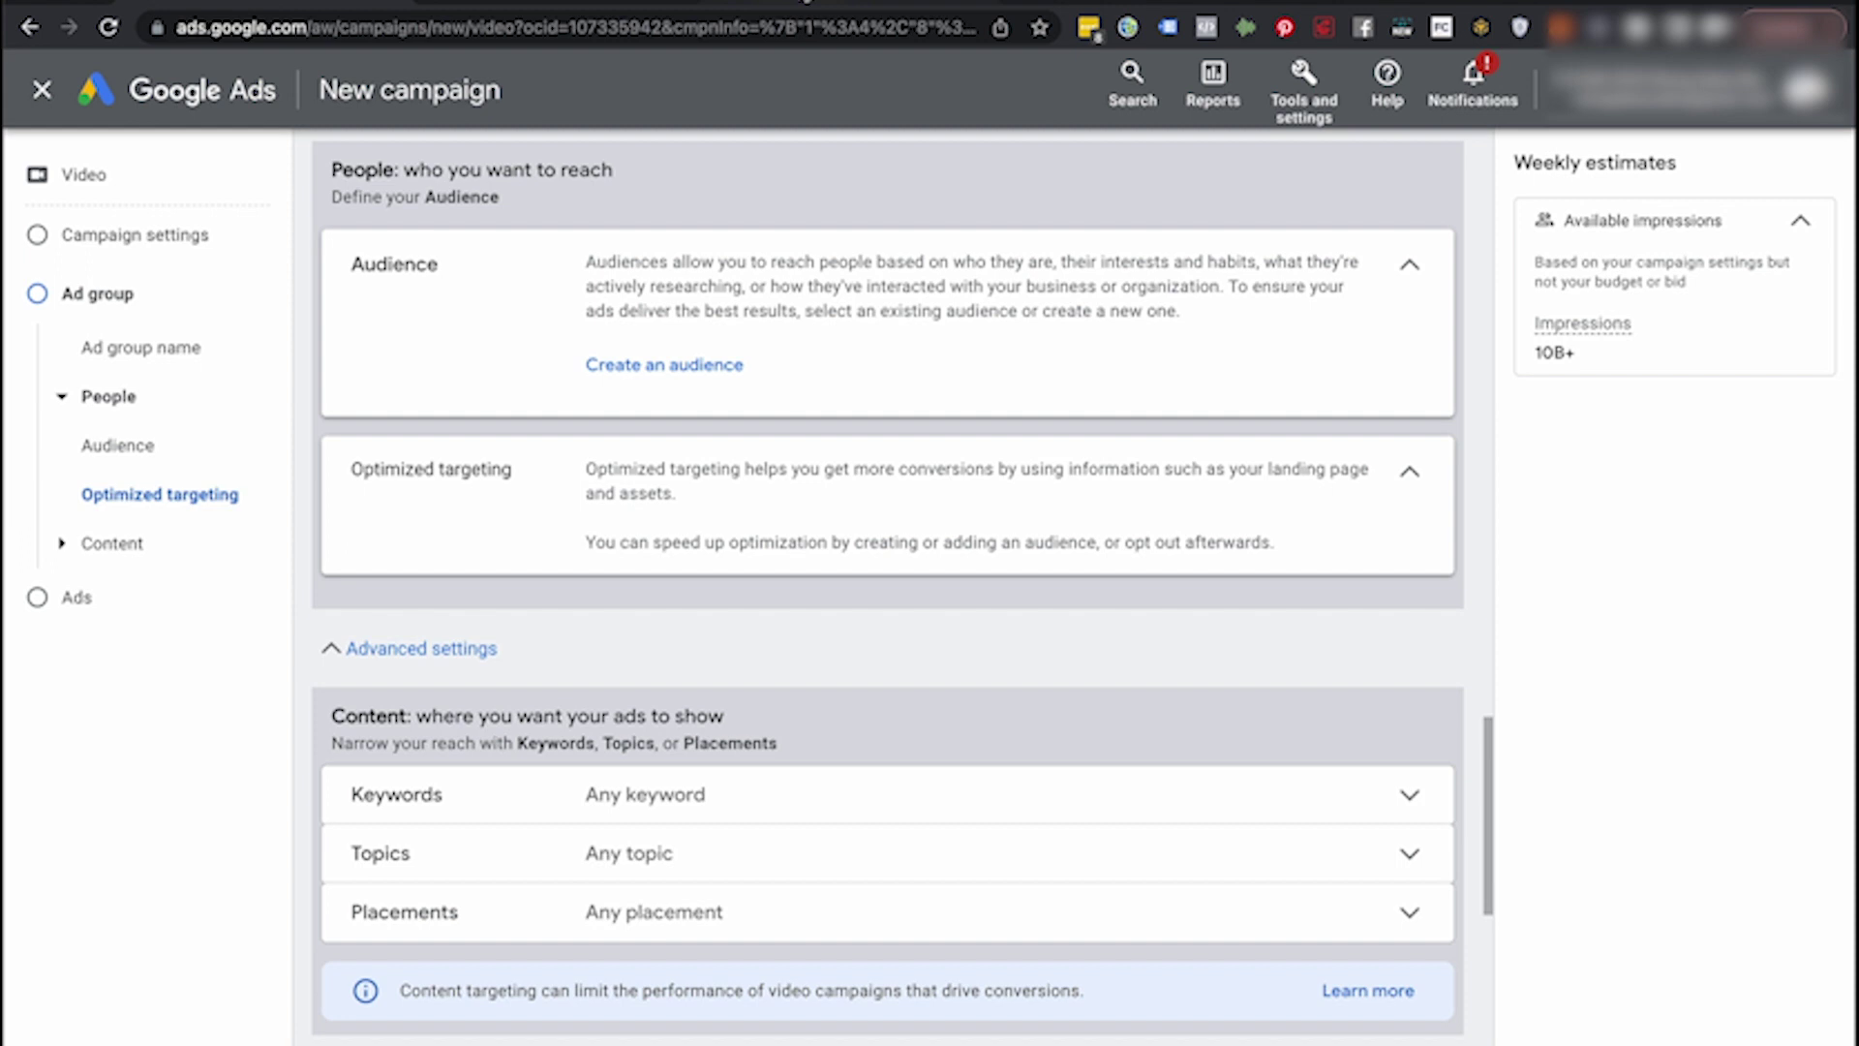
click(579, 2)
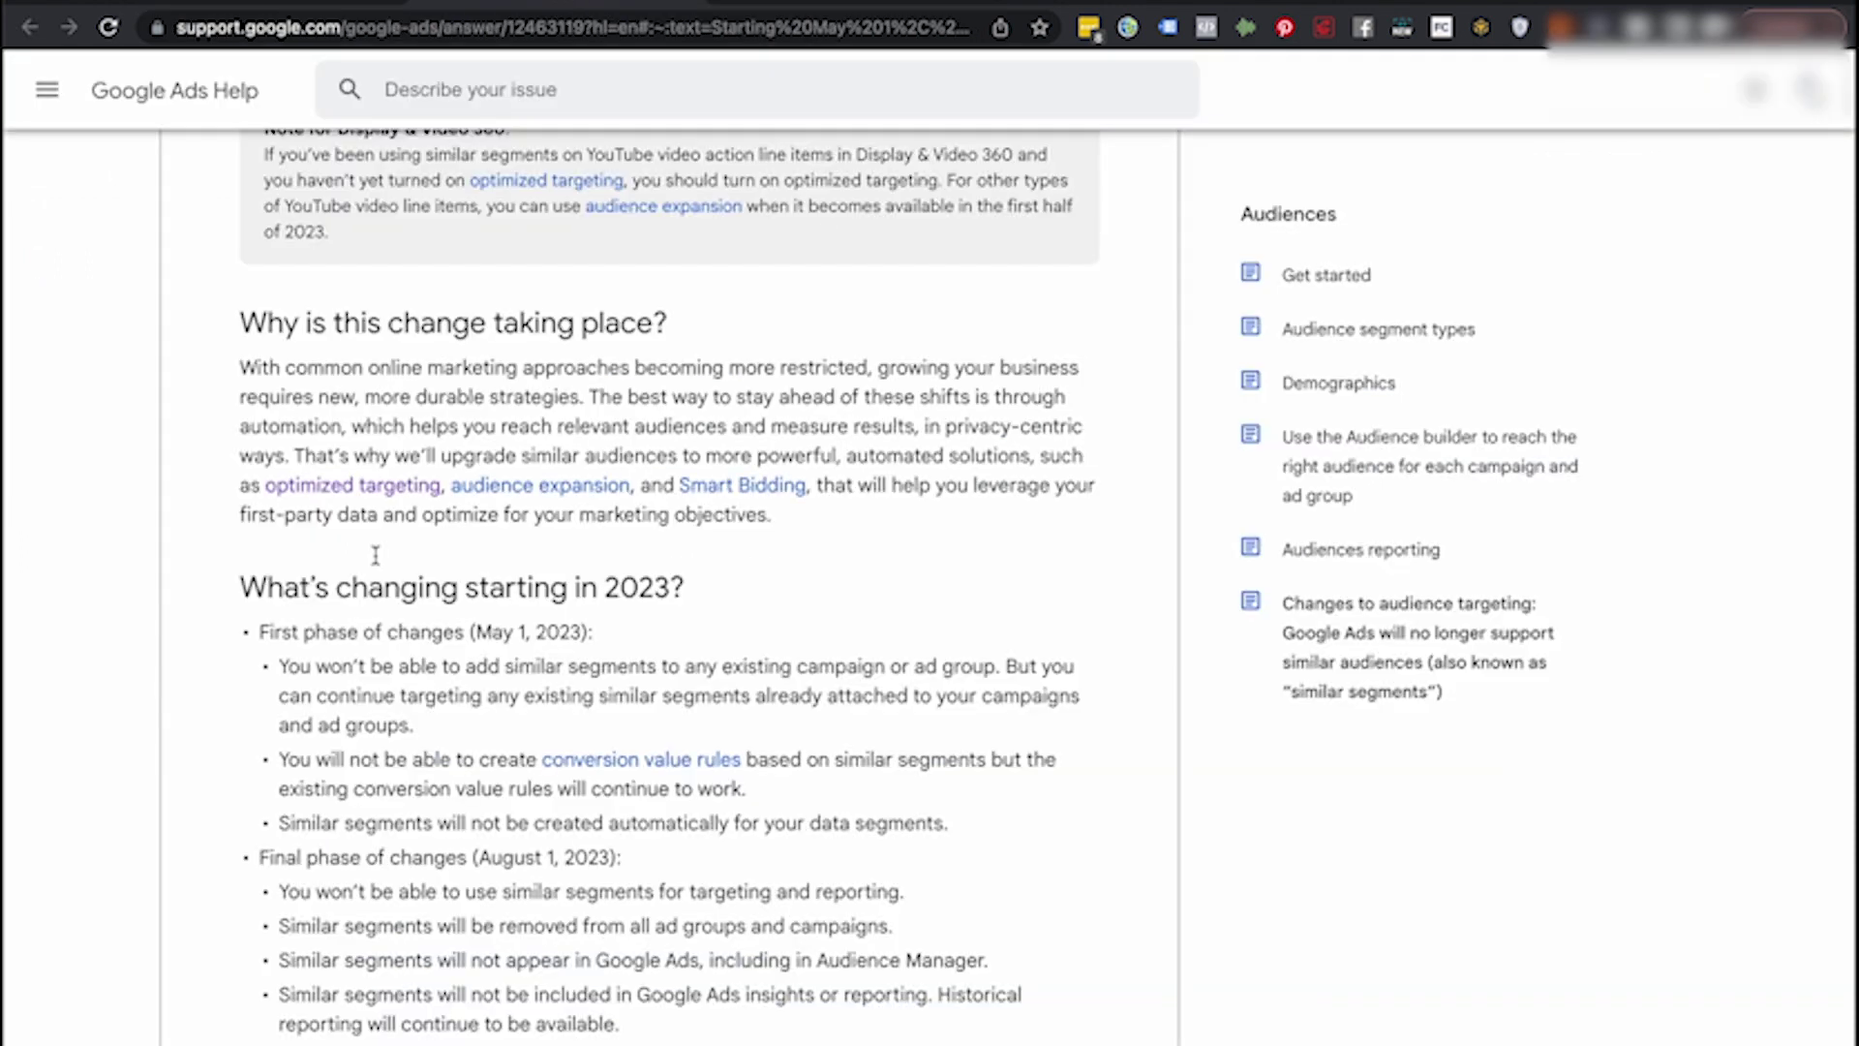
Open the 'About optimized targeting' article and scroll to 'How it works'.
click(908, 13)
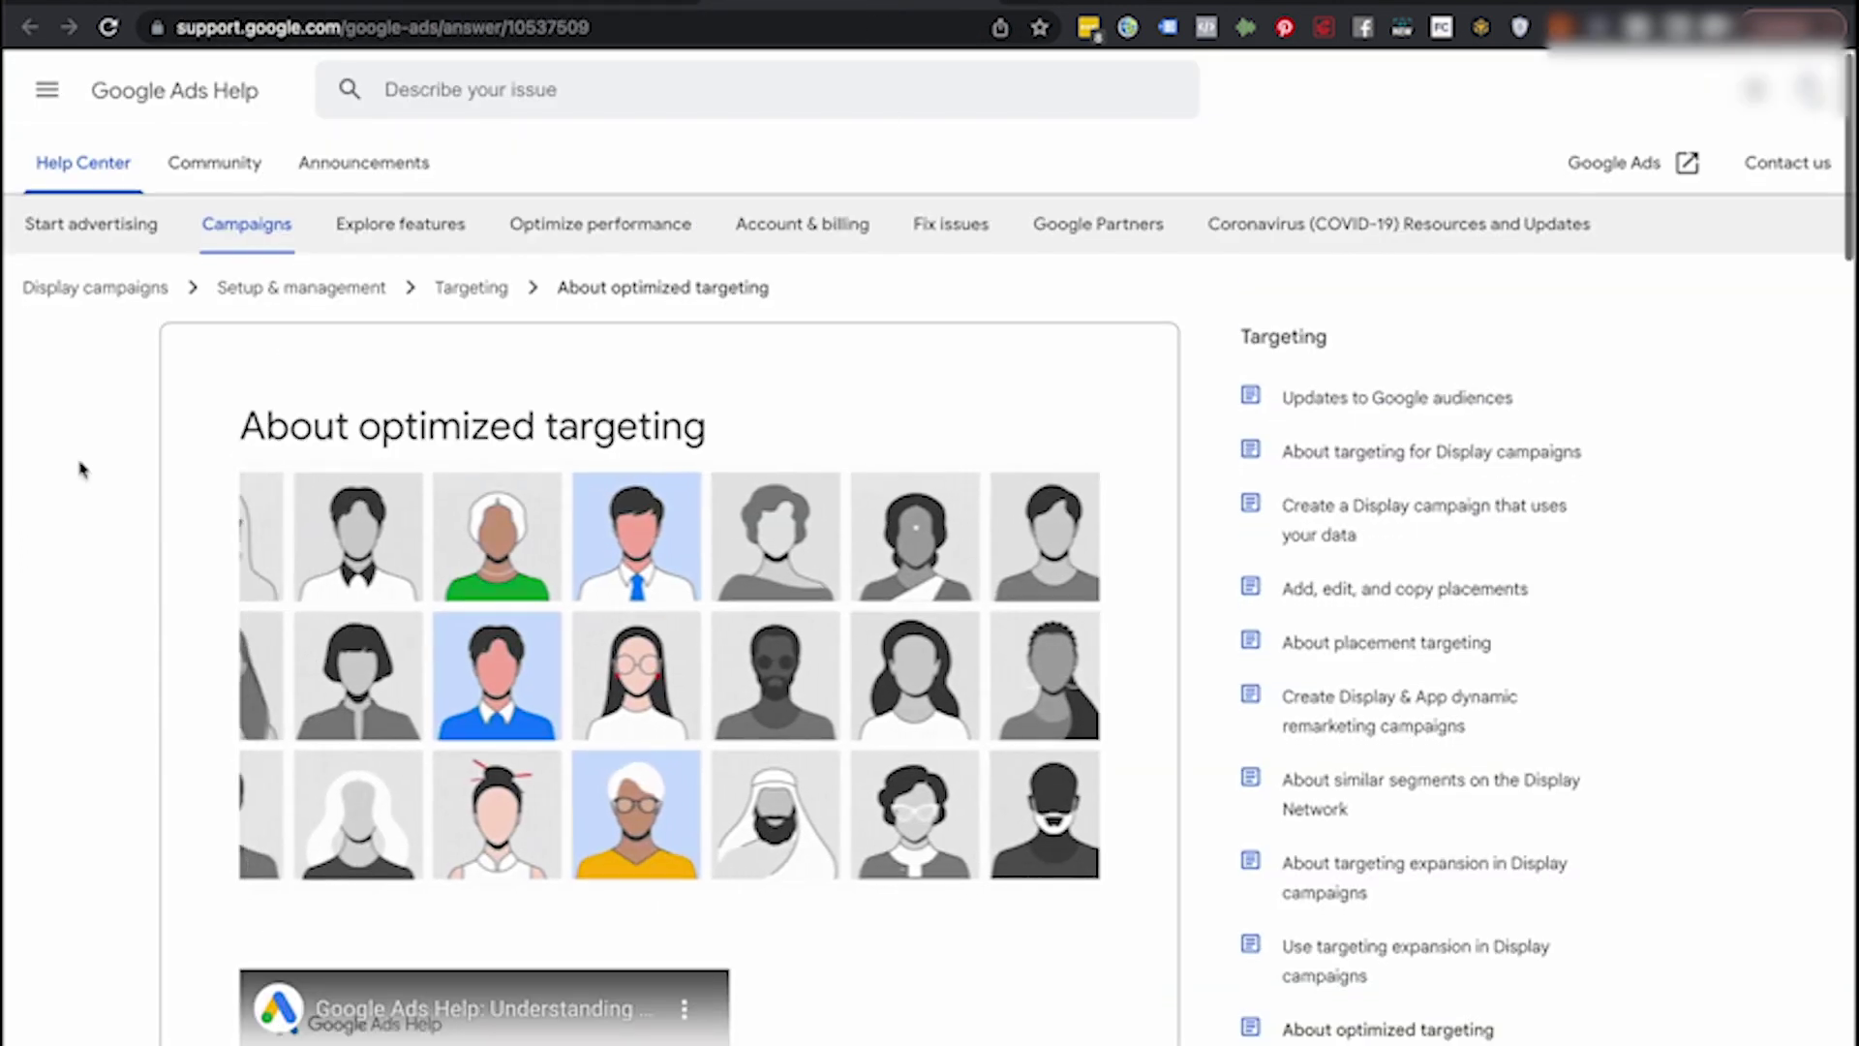
scroll(80, 469, down, 9)
scroll(80, 469, down, 4)
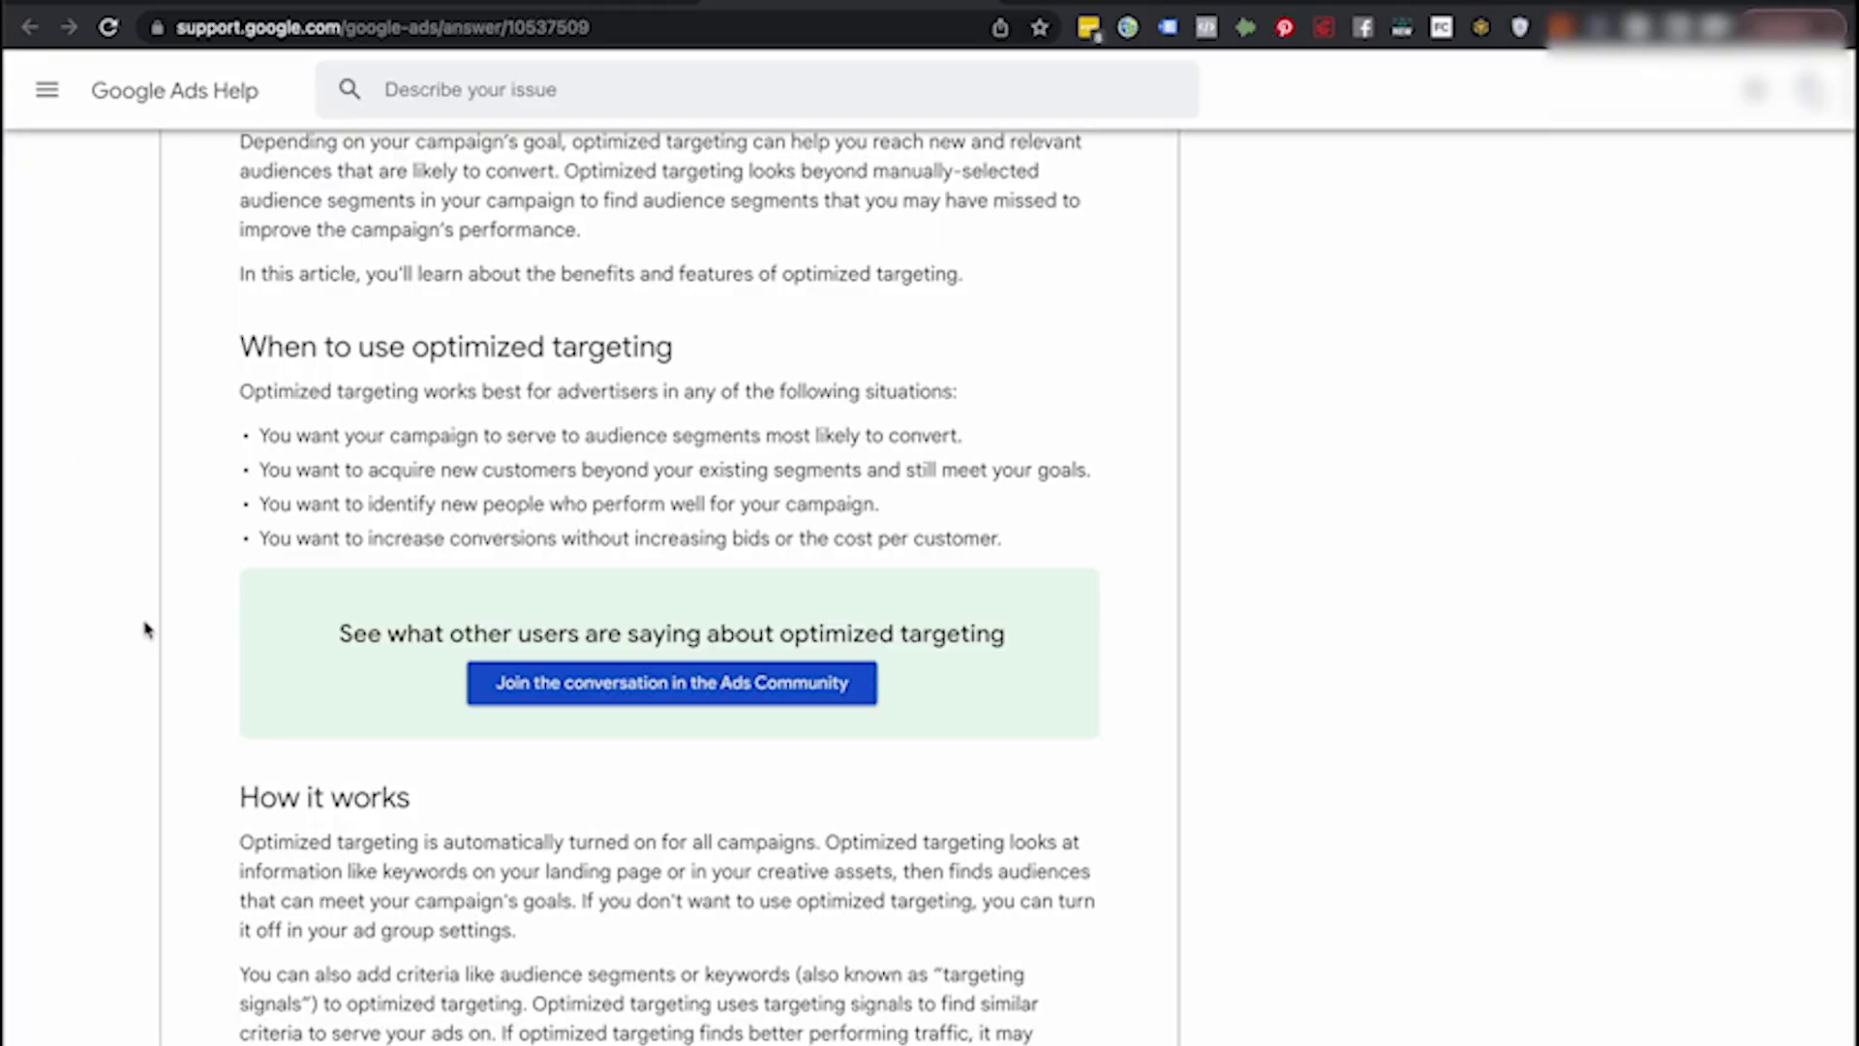
scroll(145, 629, down, 2)
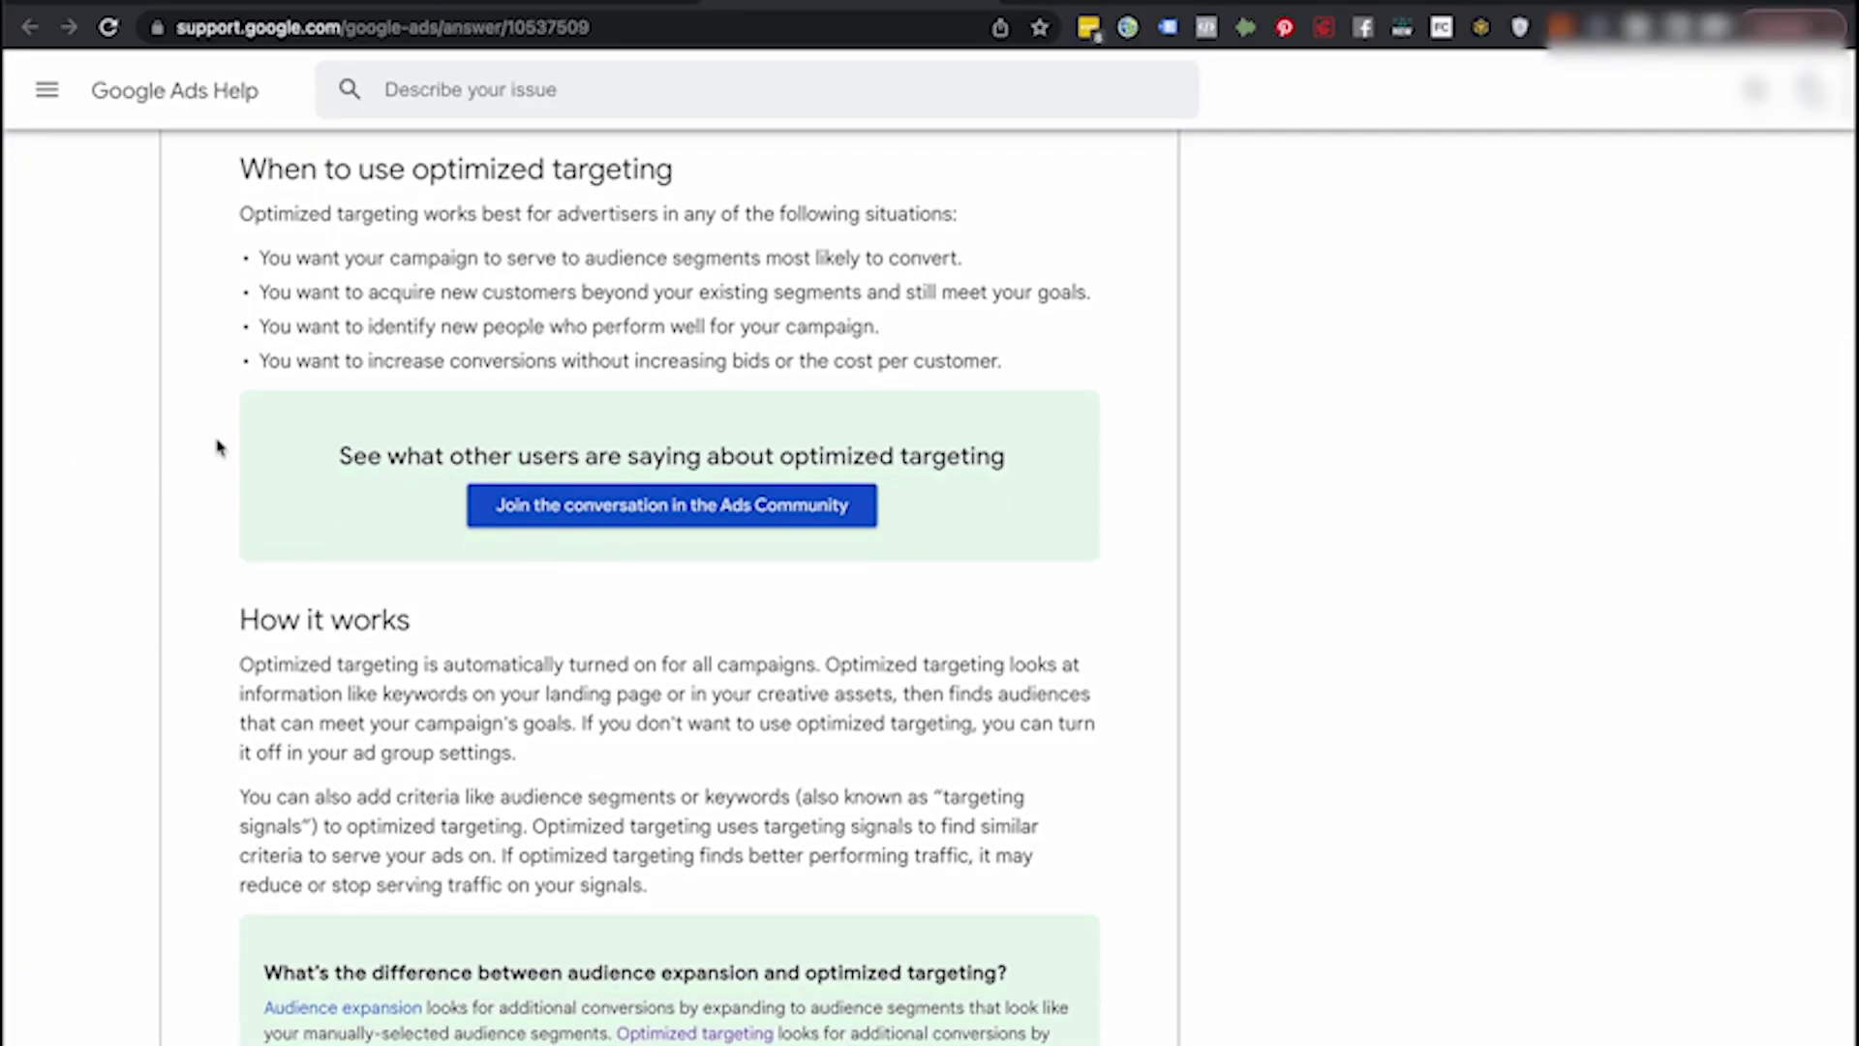
scroll(216, 510, down, 3)
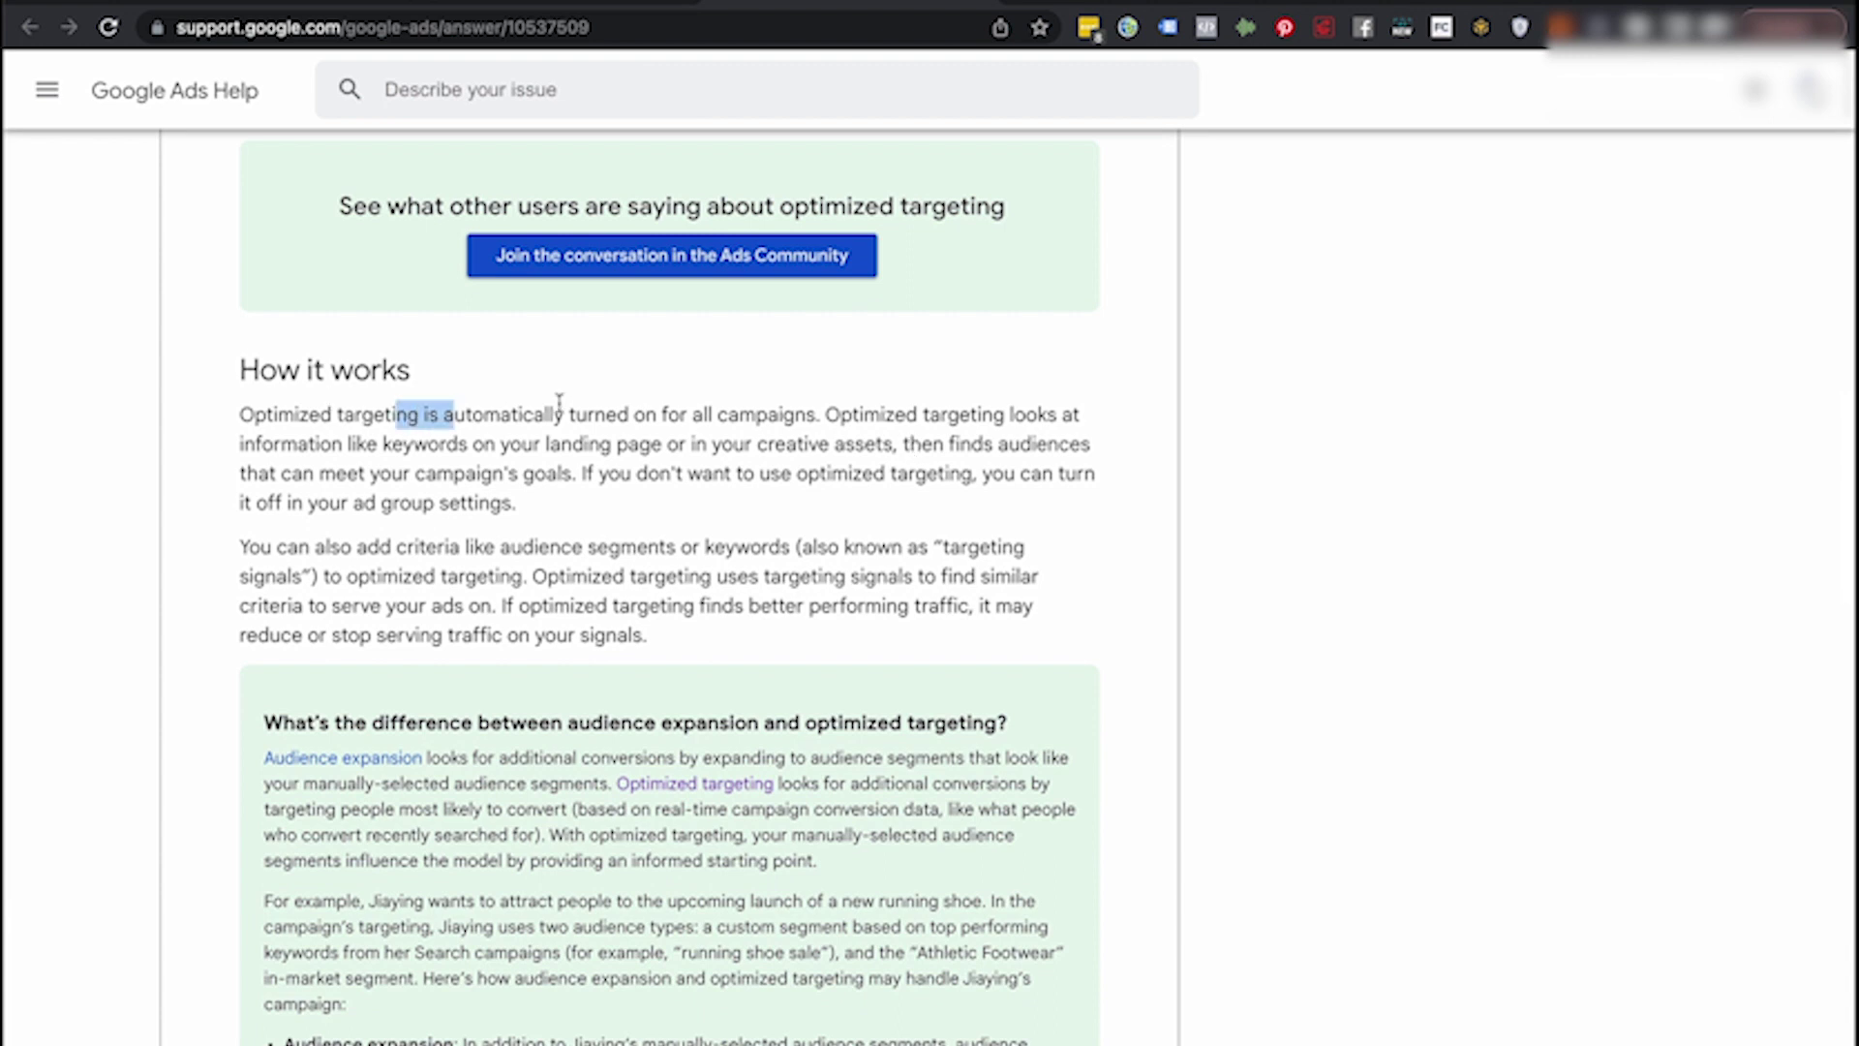
Highlight the 'automatically turned on' text, then read down to the audience expansion comparison.
drag(397, 414, 878, 418)
click(798, 415)
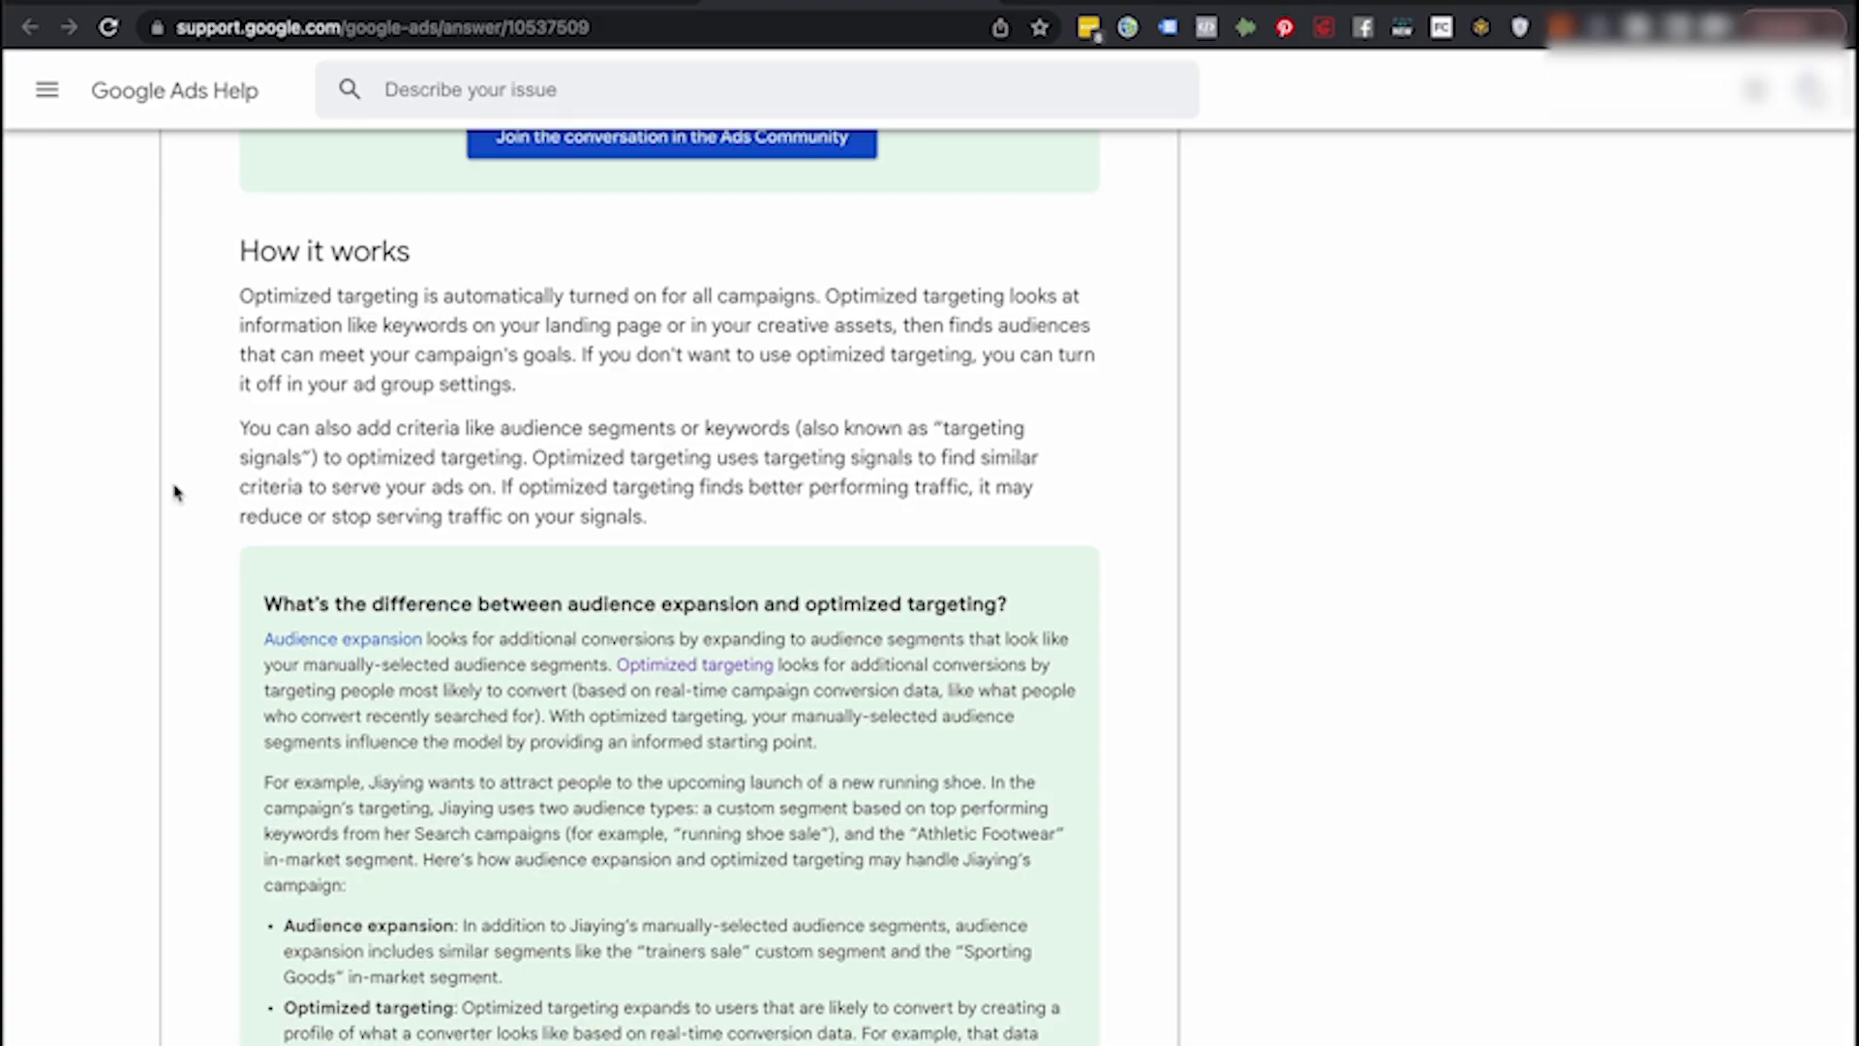
scroll(175, 493, down, 4)
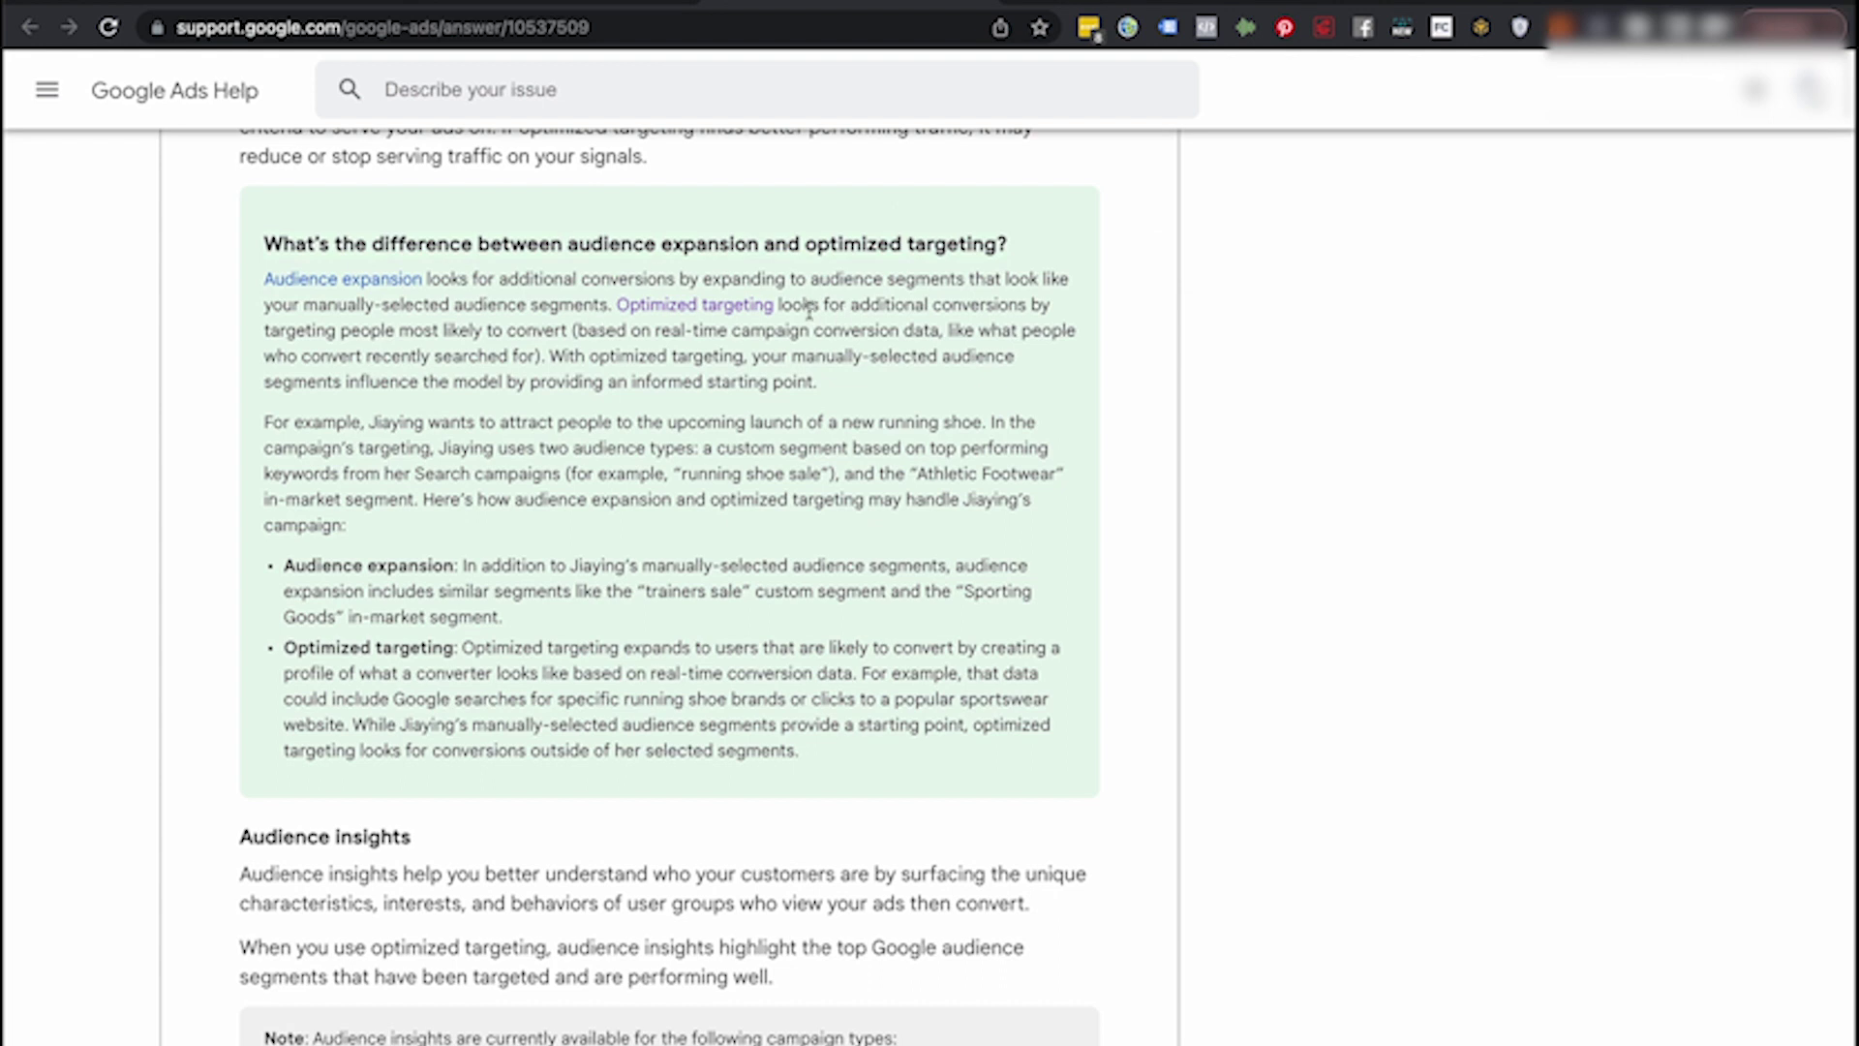
triple_click(1013, 302)
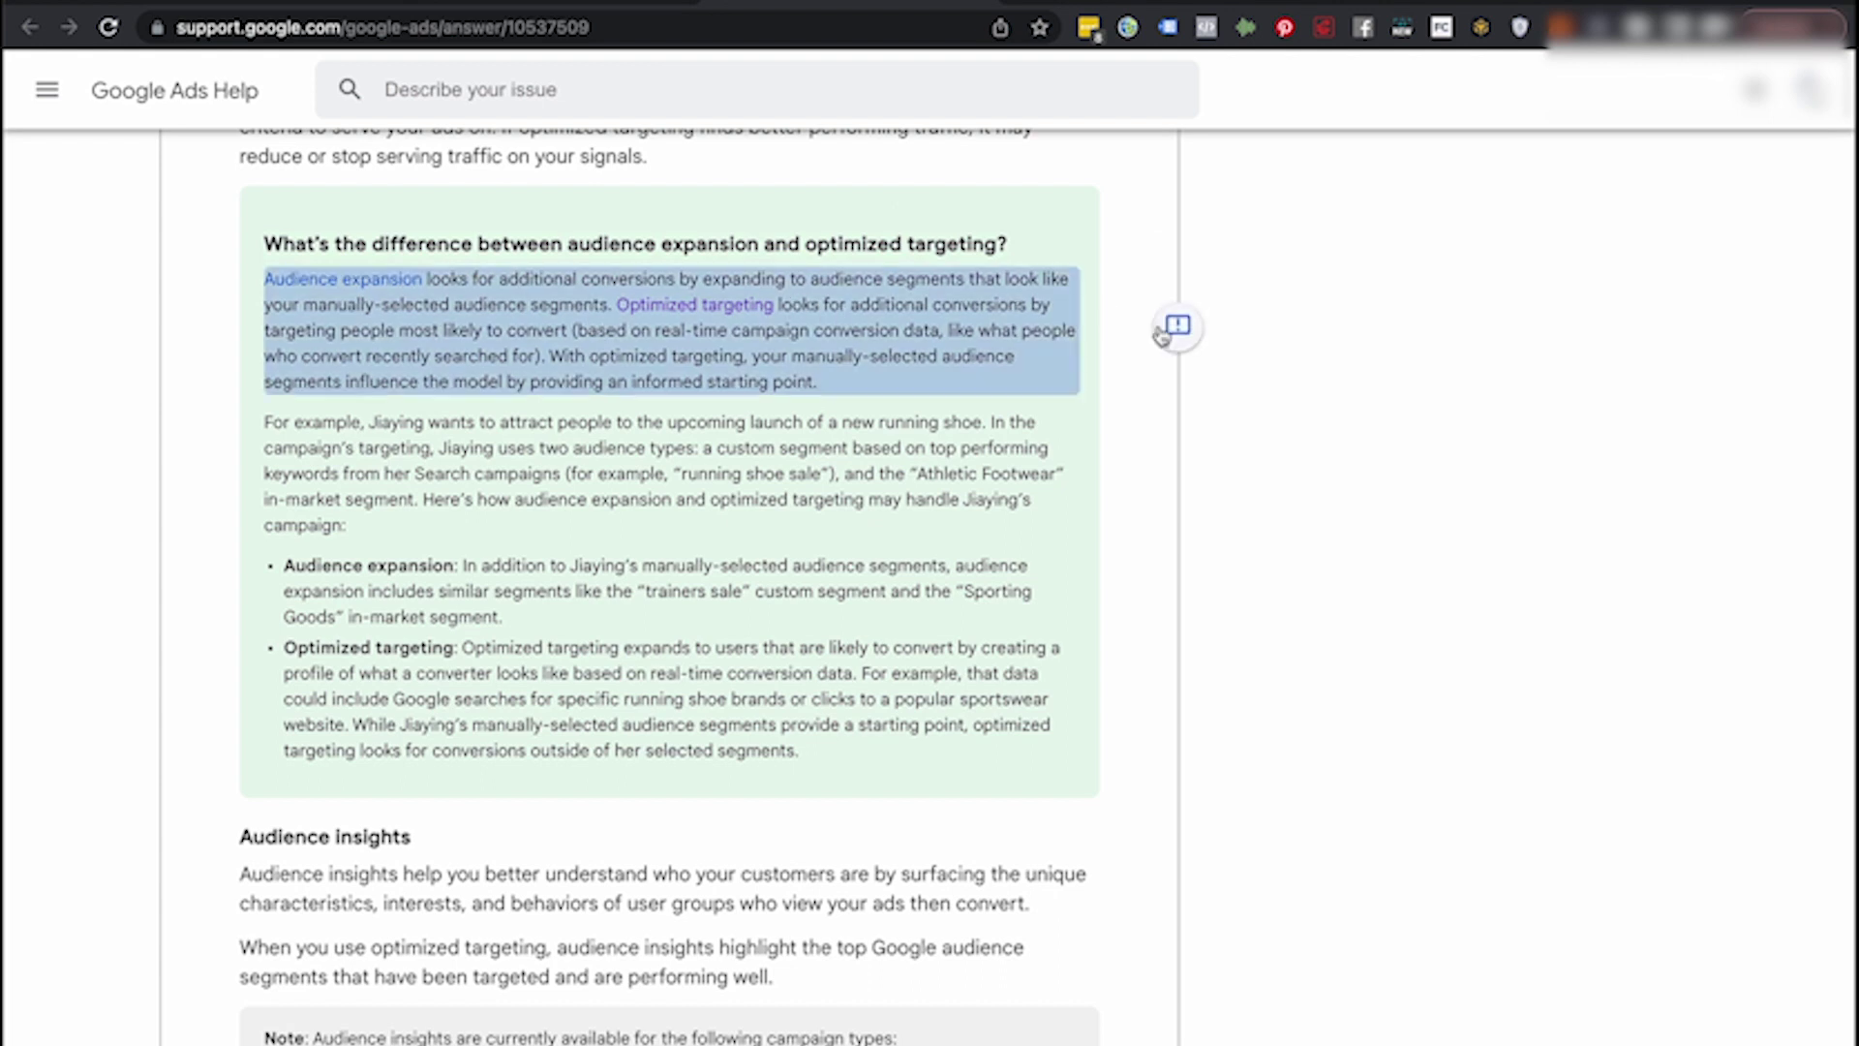
click(1253, 407)
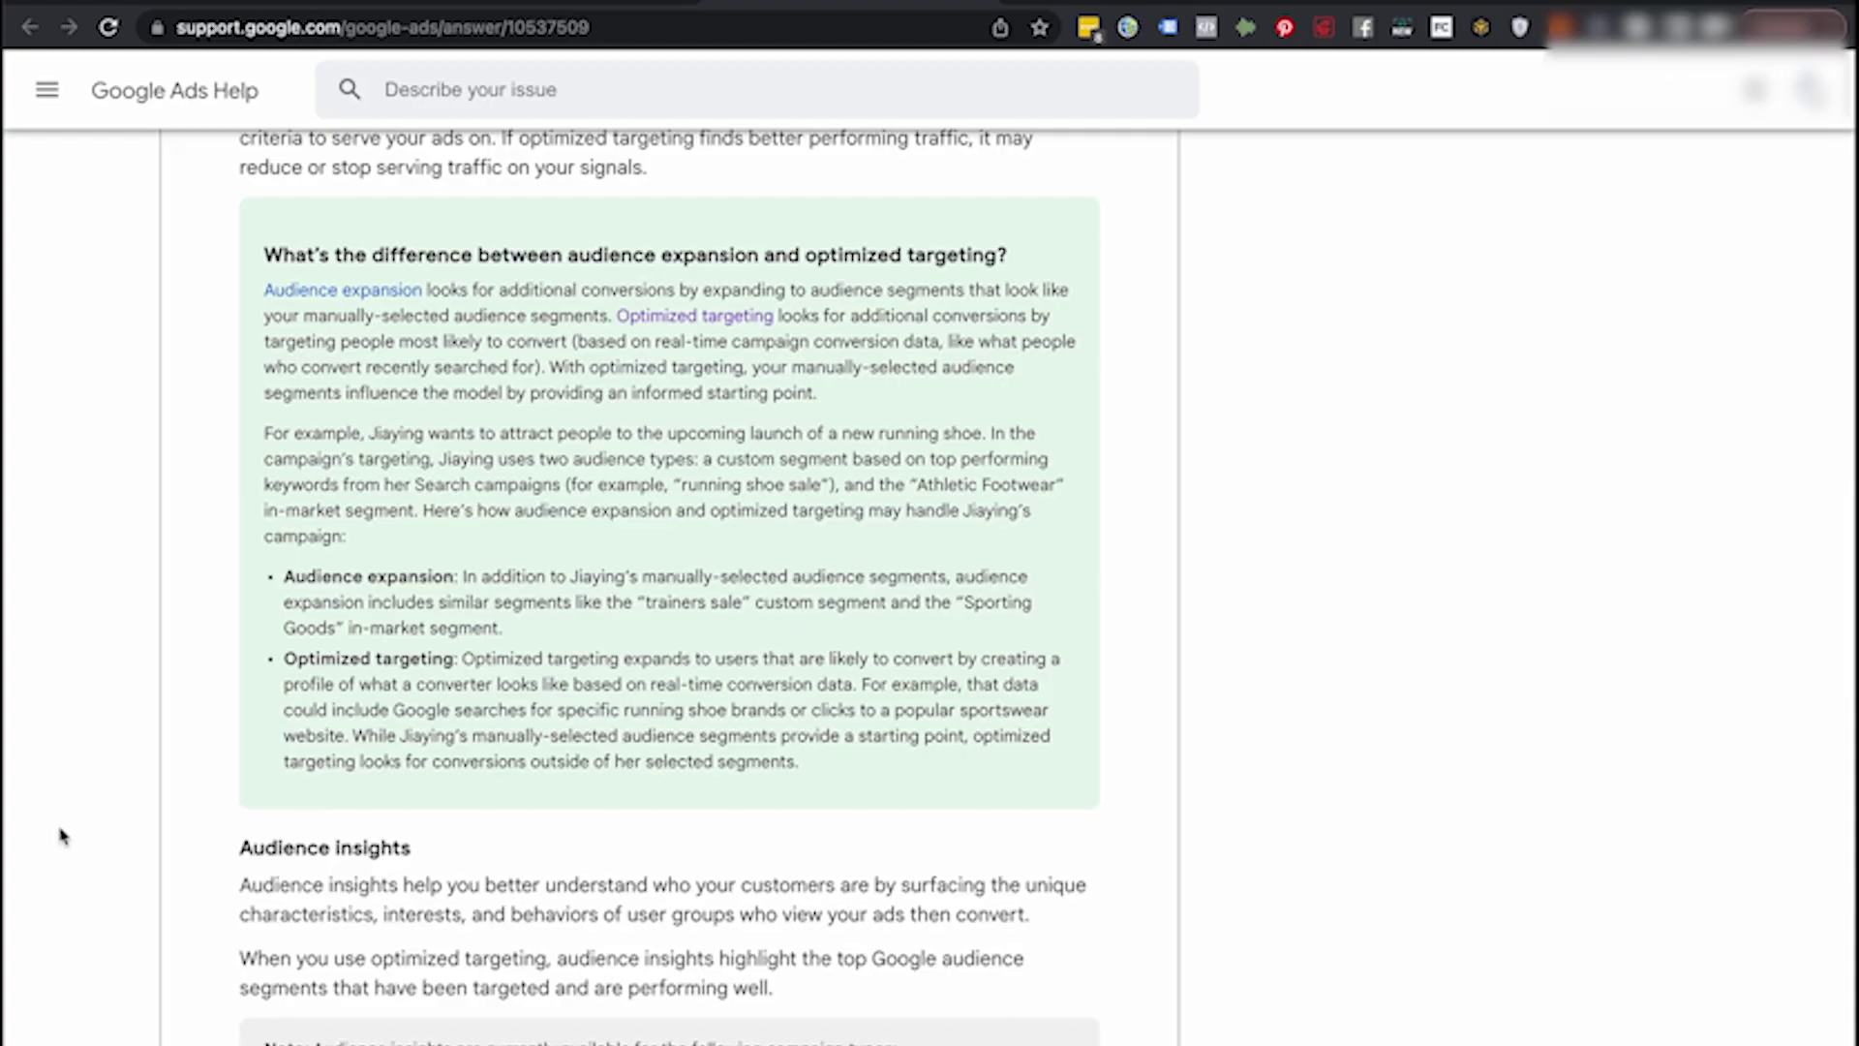
Scroll the help article down to the Audience insights section.
scroll(60, 843, down, 5)
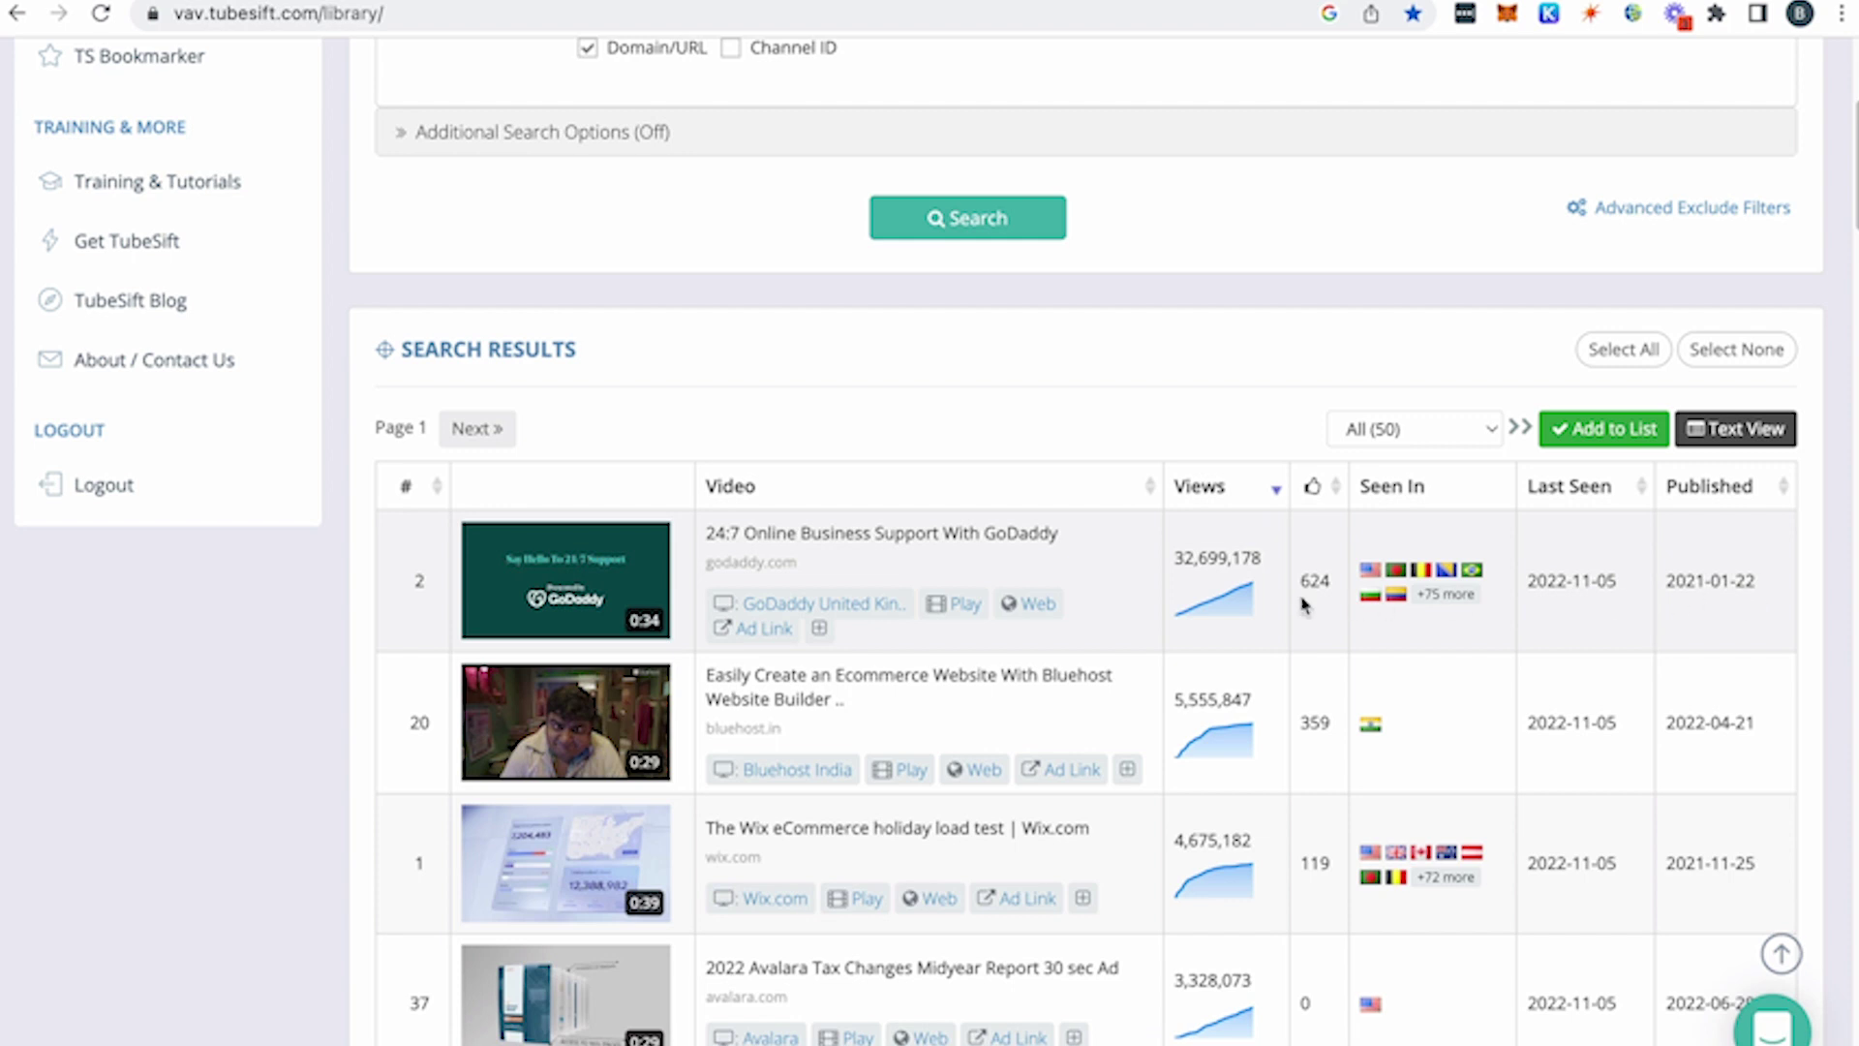
Check the GoDaddy ad's Avg. Views/Day, then open Bluehost's landing page and dismiss its cookie notice.
click(819, 629)
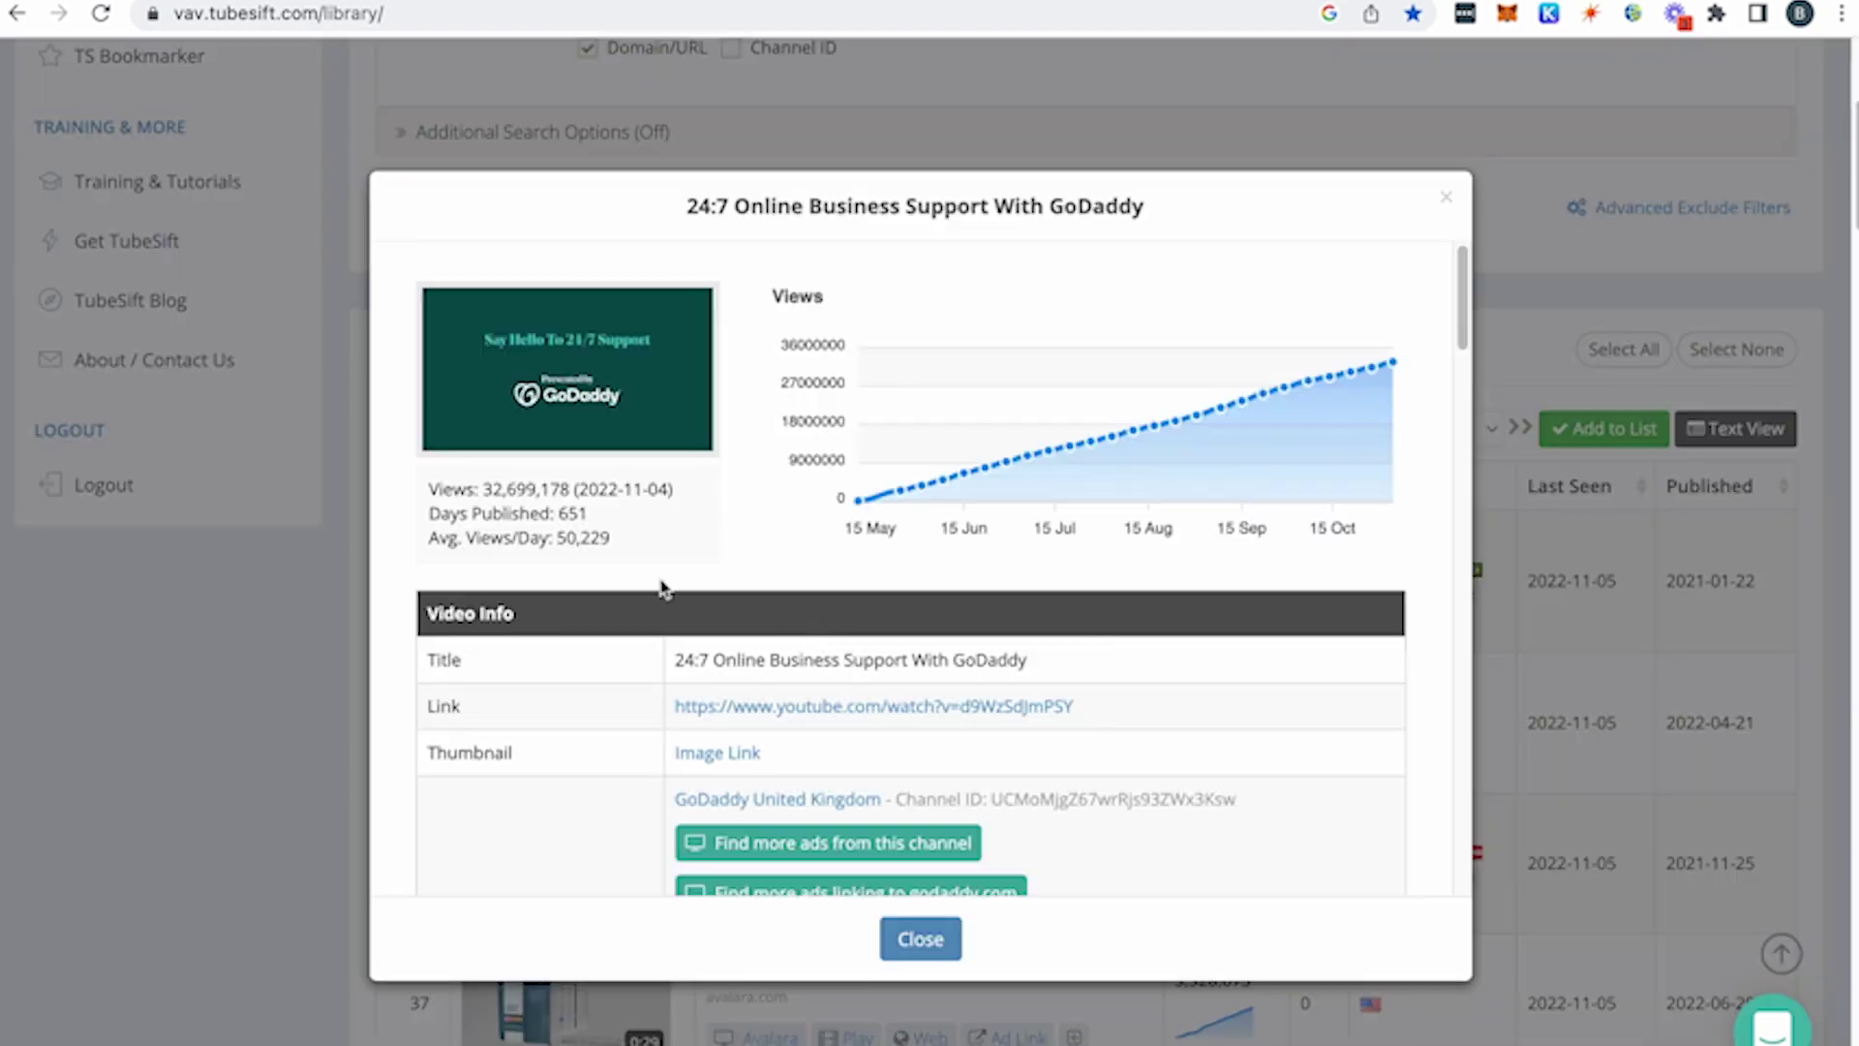
drag(427, 539, 655, 547)
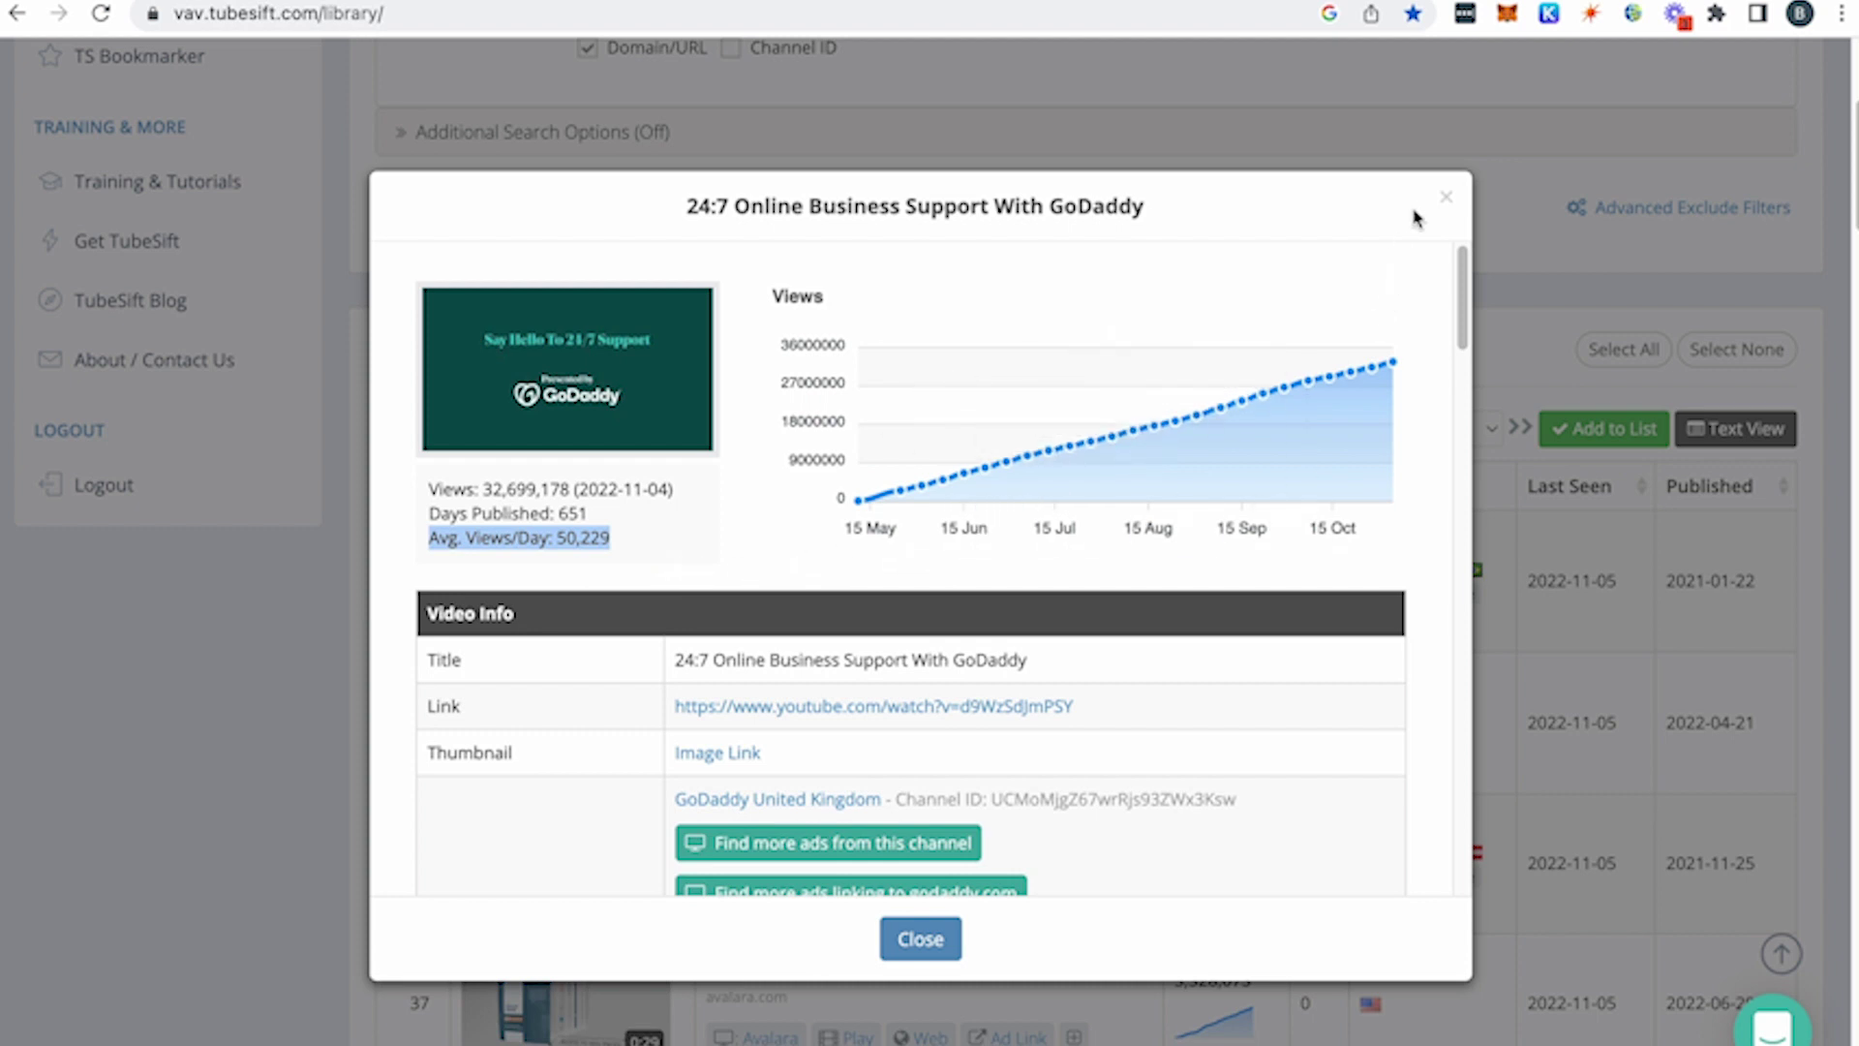
click(1443, 199)
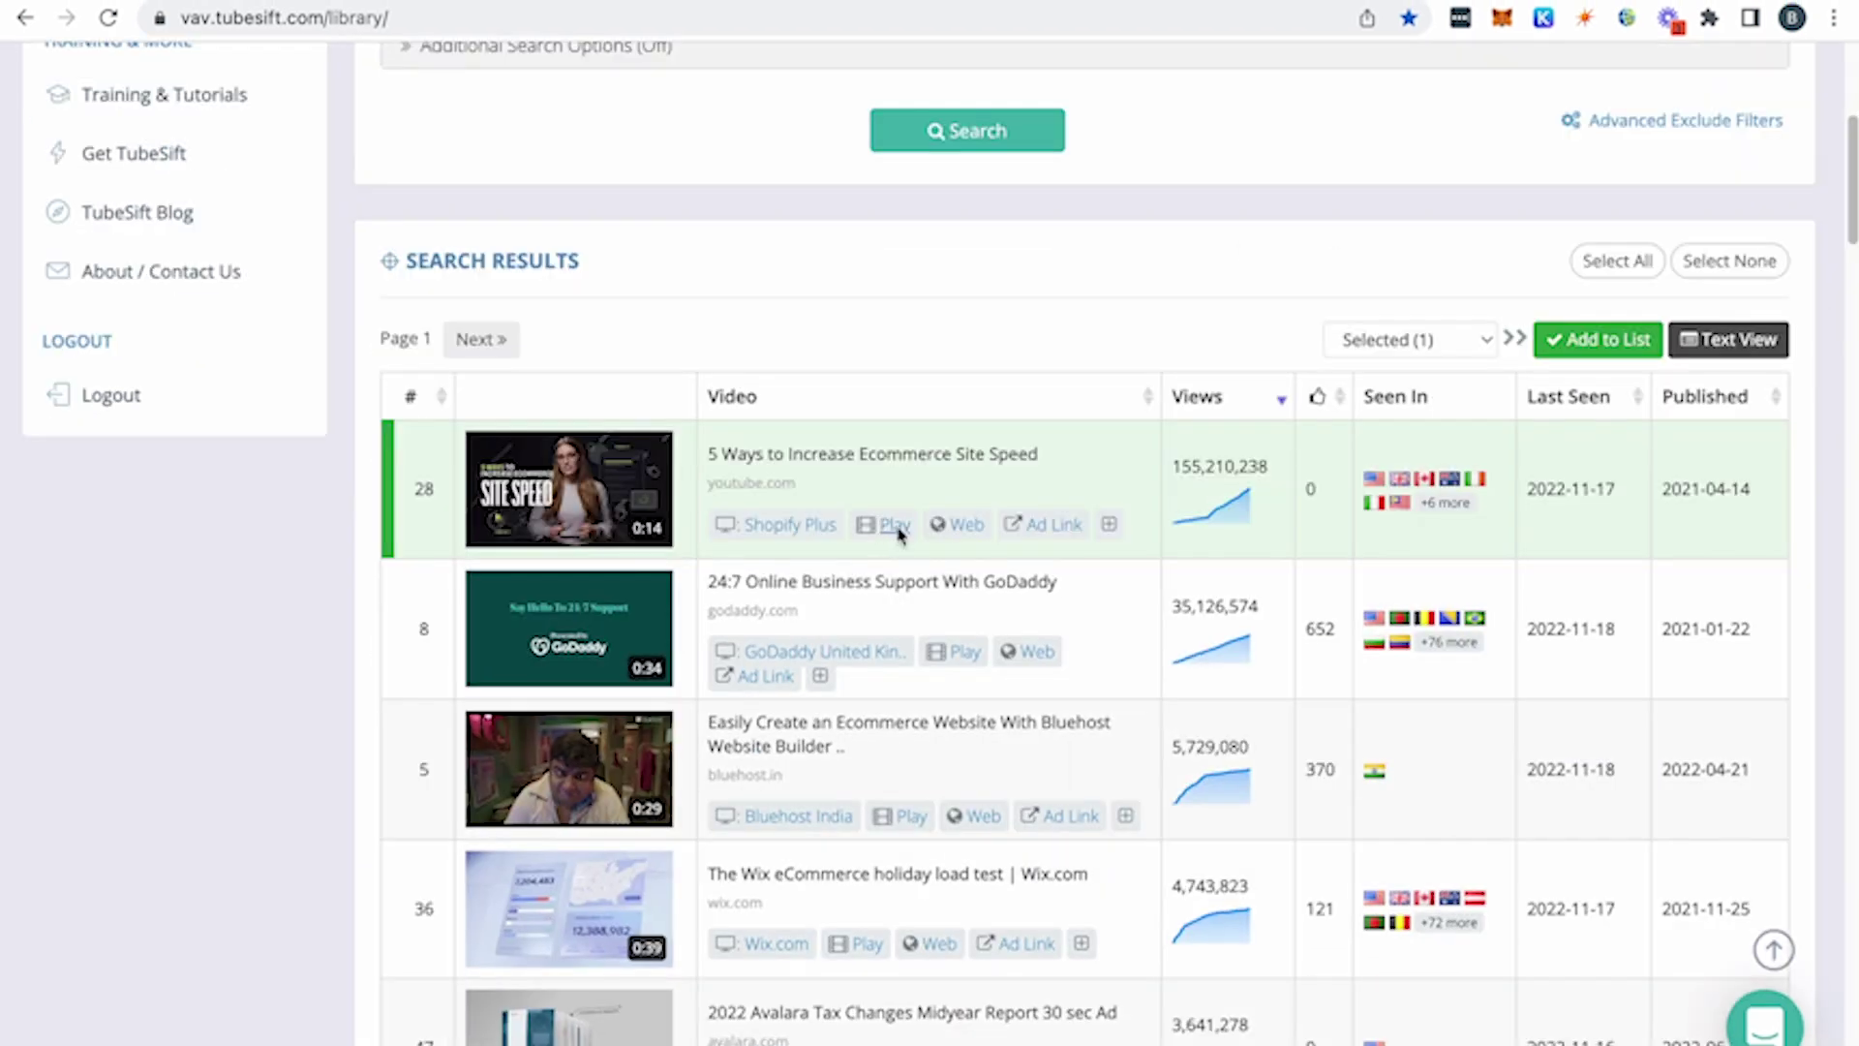
click(895, 524)
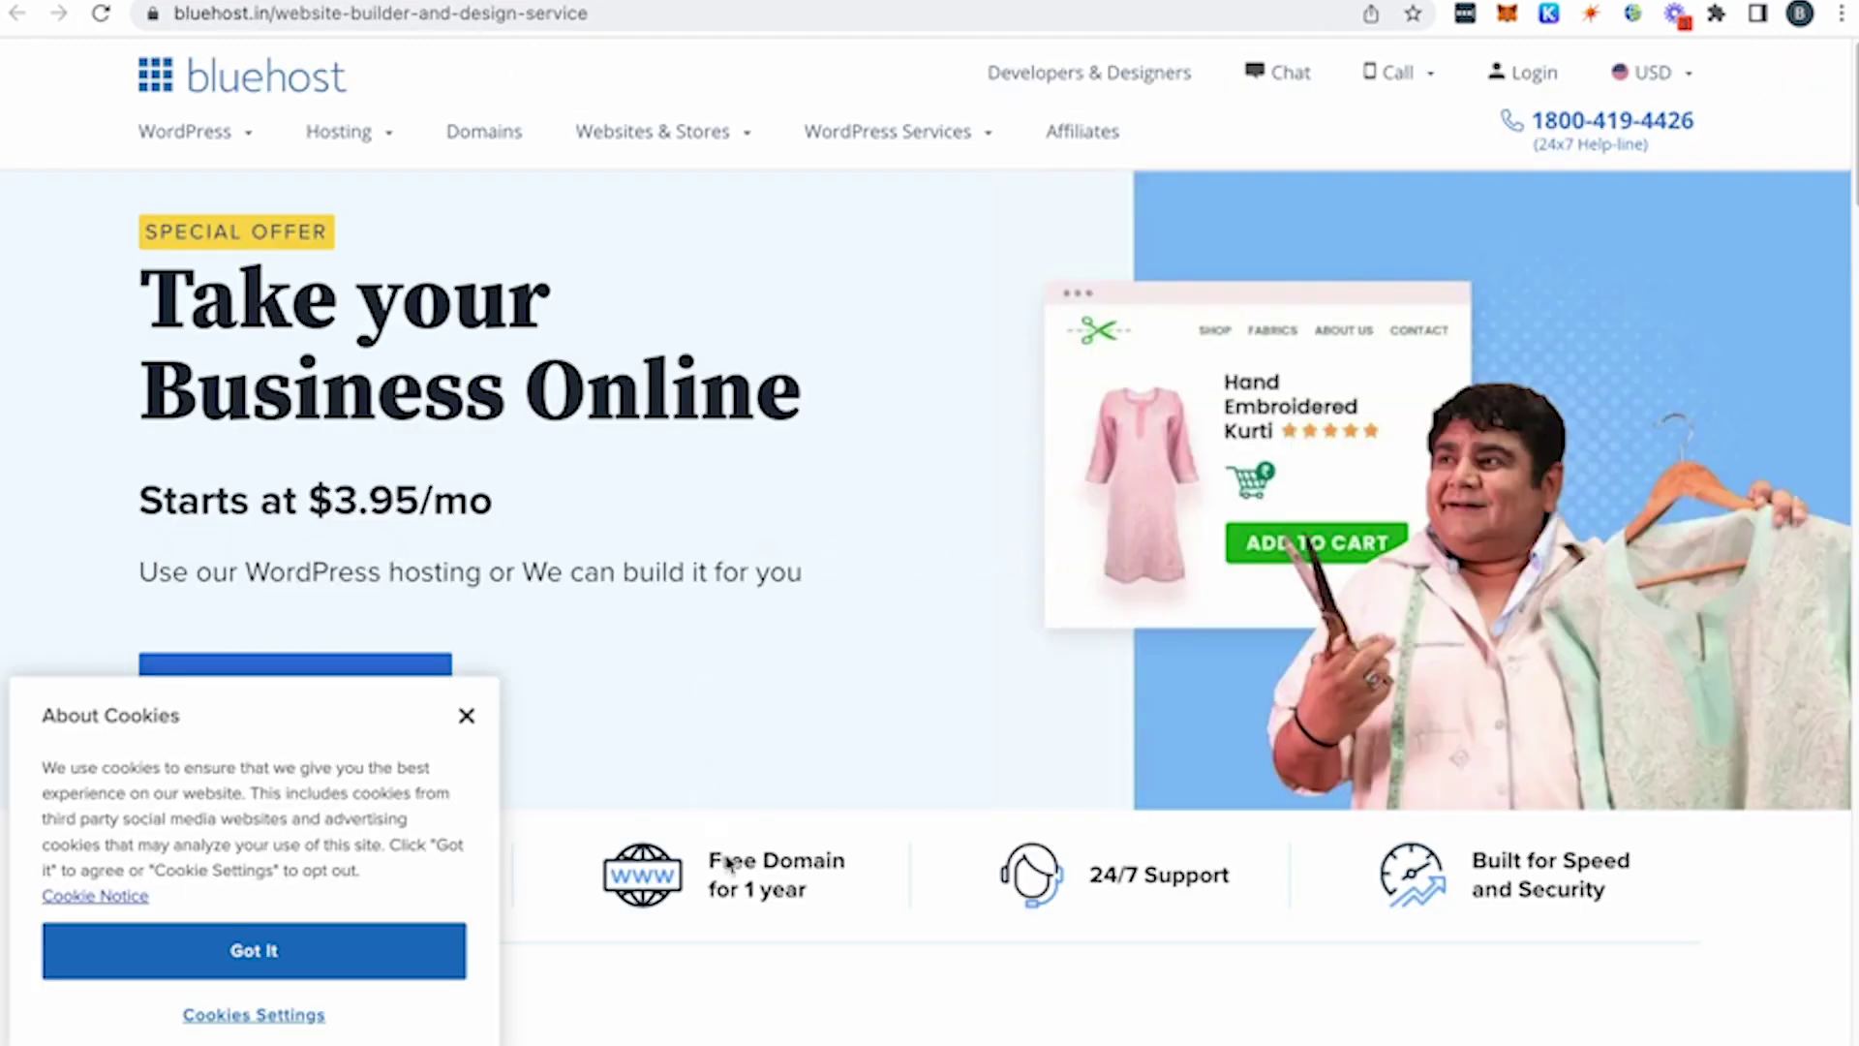
click(466, 715)
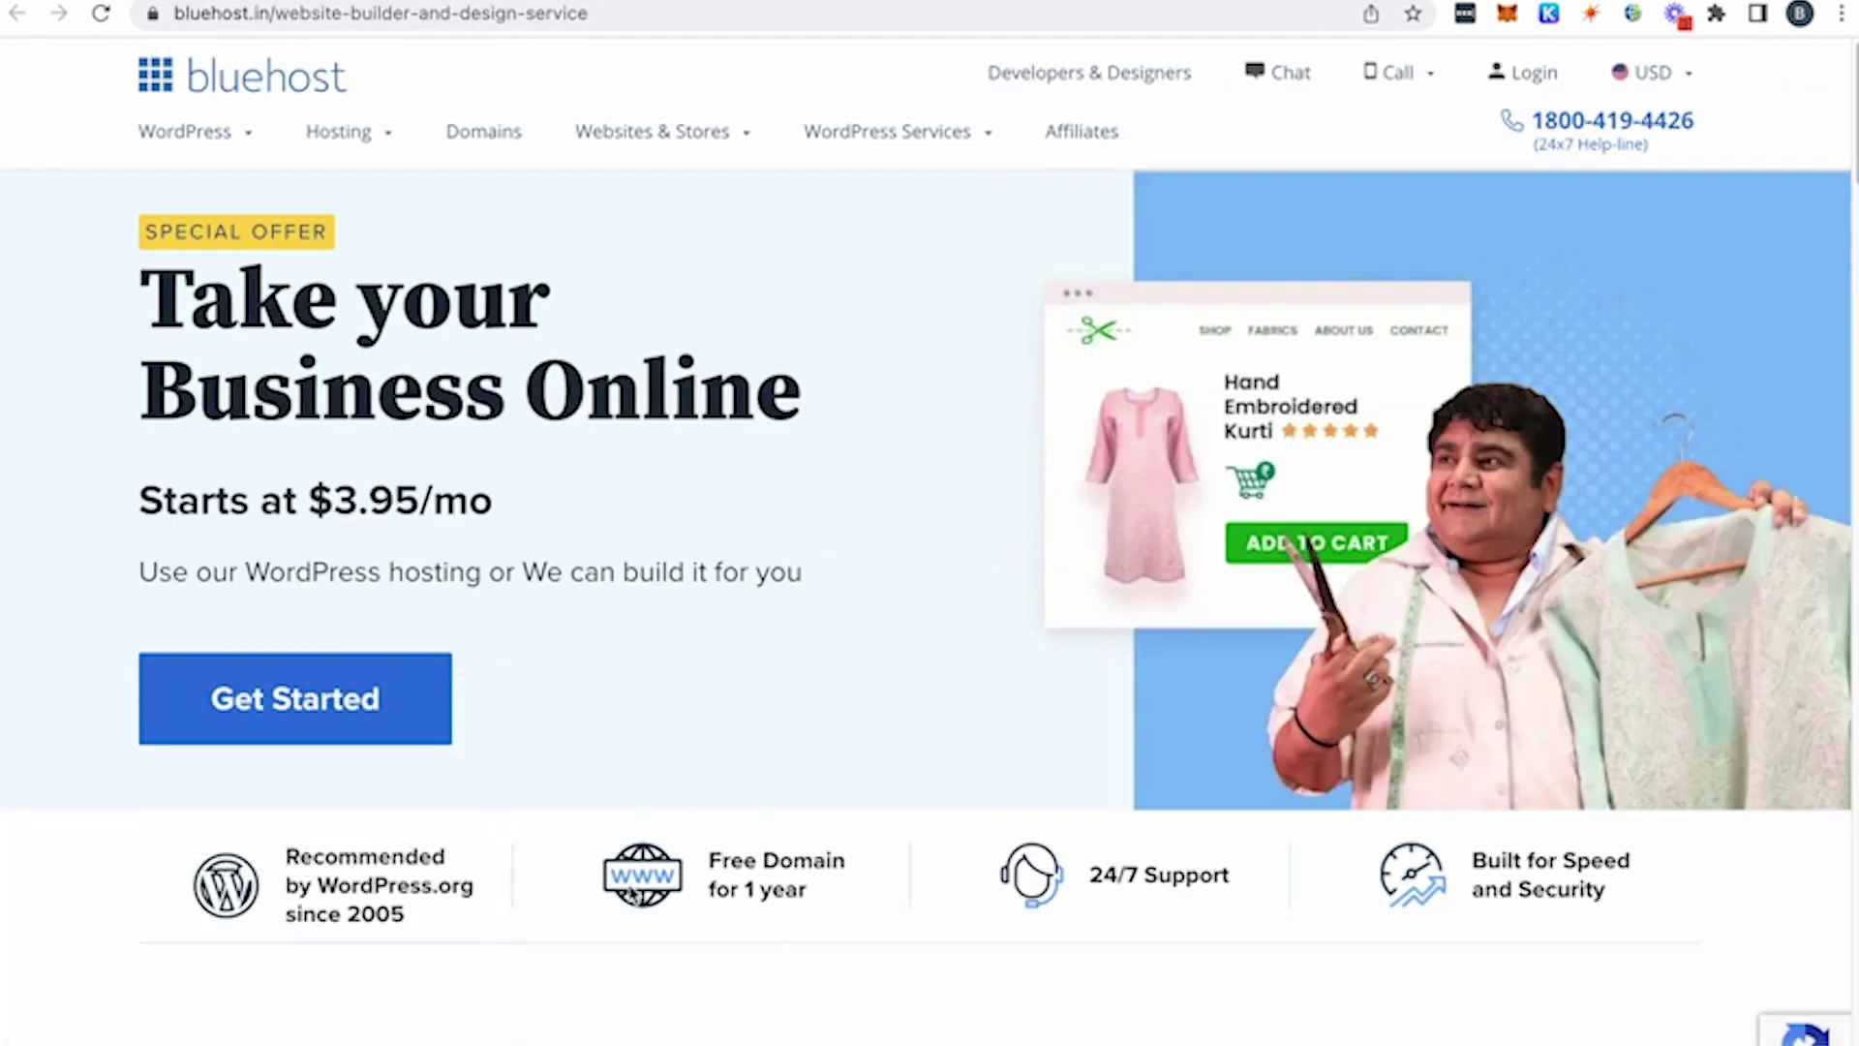